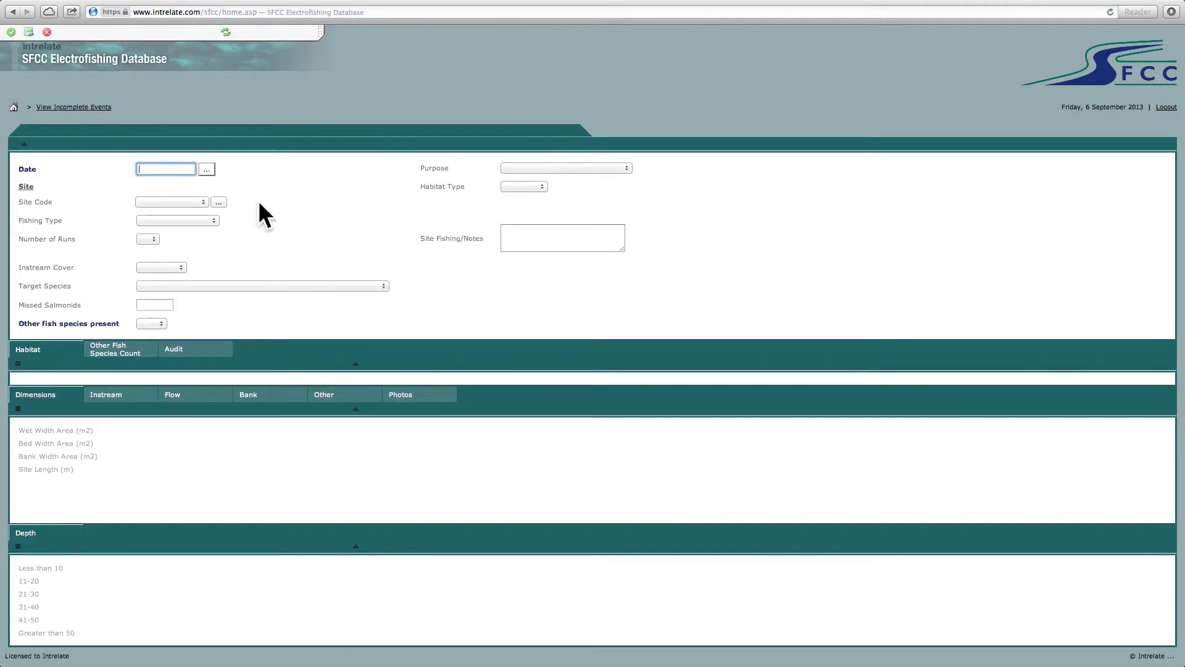
- Pick 18 September 2013 from the calendar and choose site ALM1 from a site search
click(207, 169)
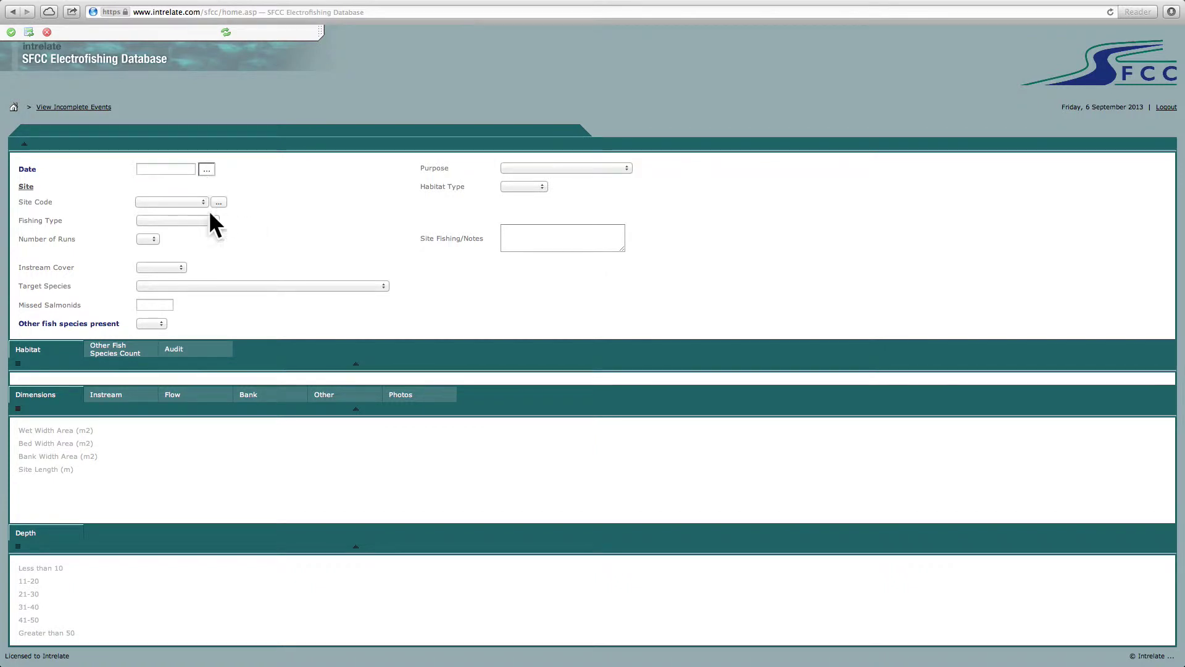
click(72, 106)
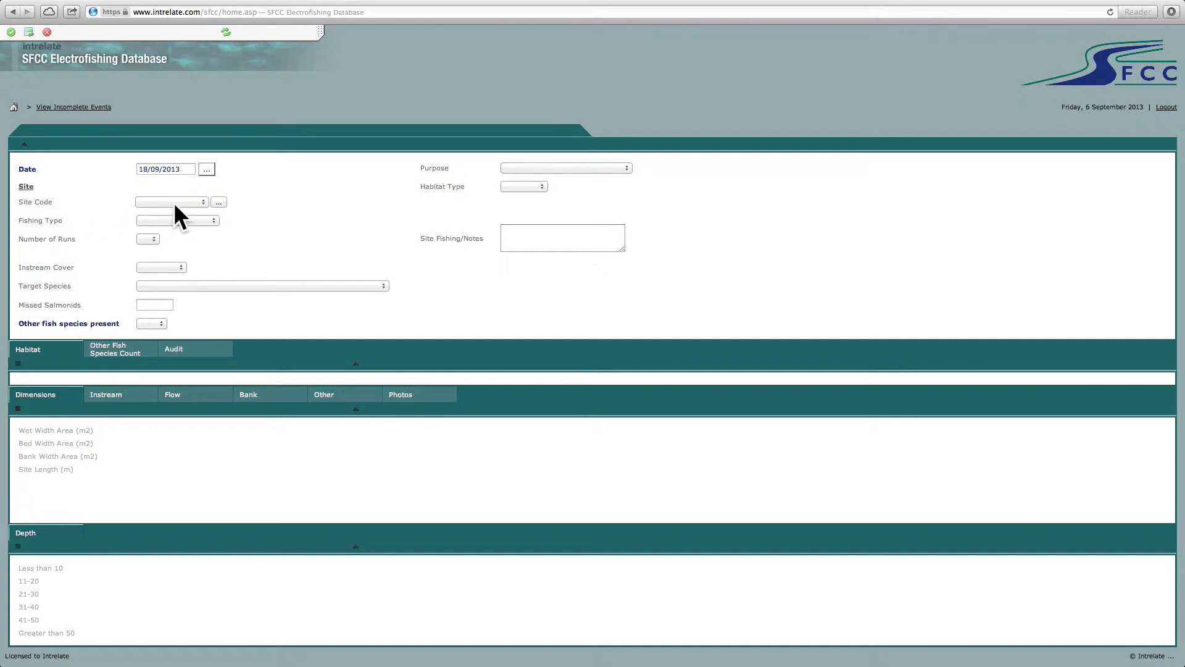
click(221, 202)
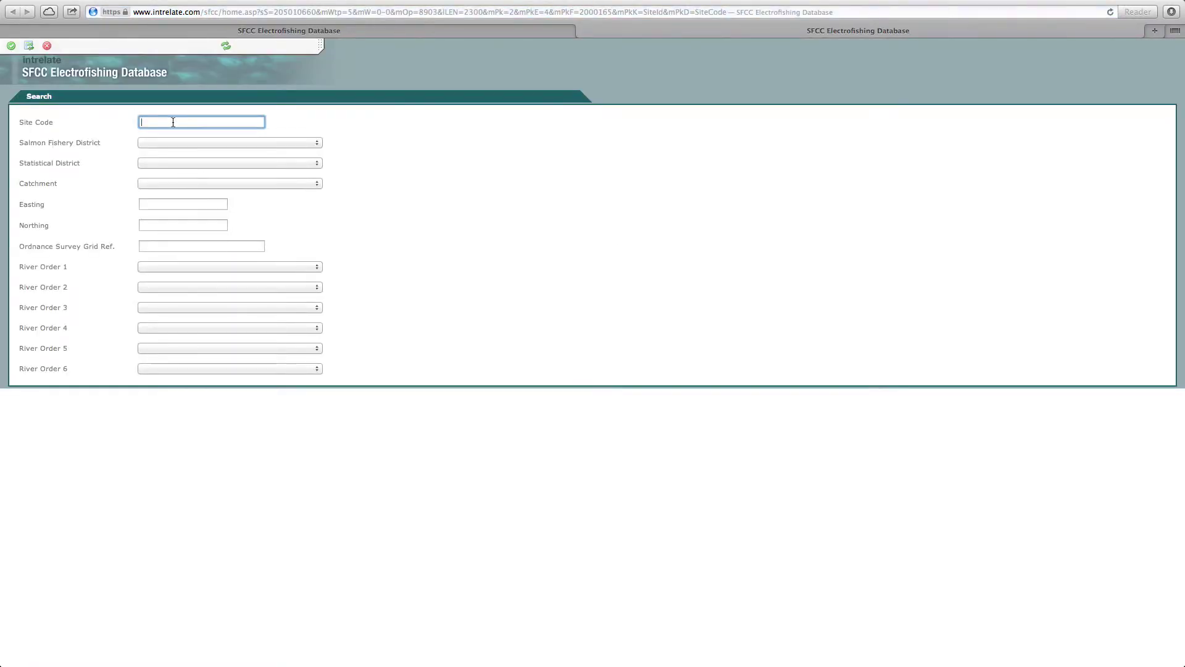
text(ALM1)
click(10, 45)
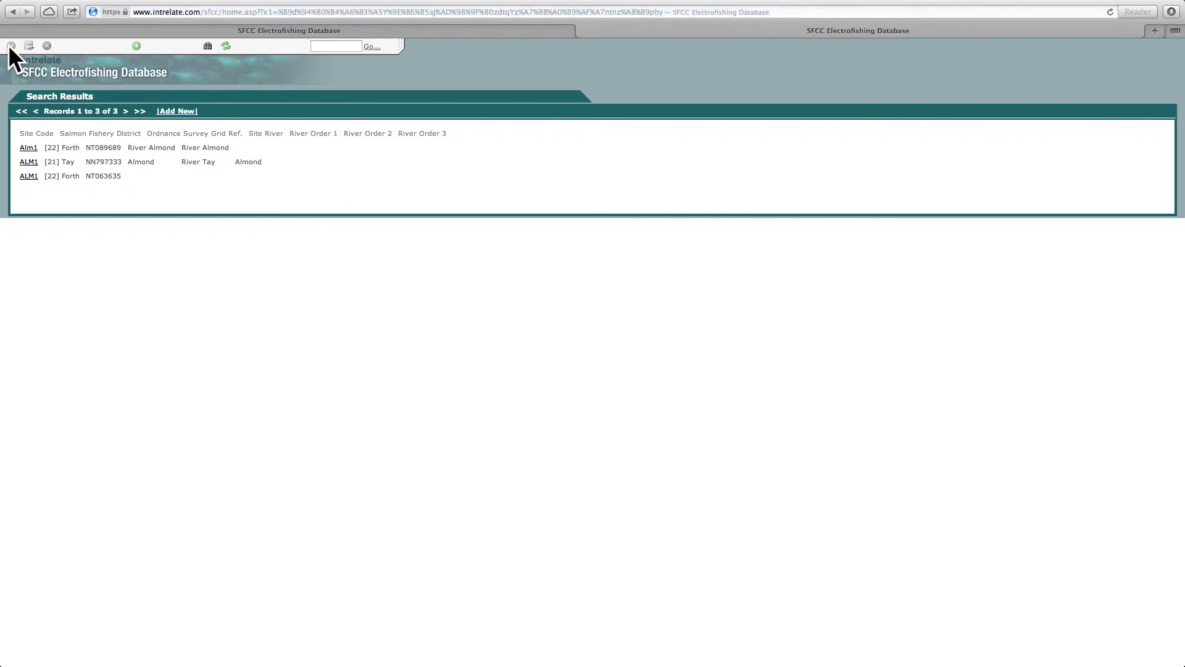
click(29, 161)
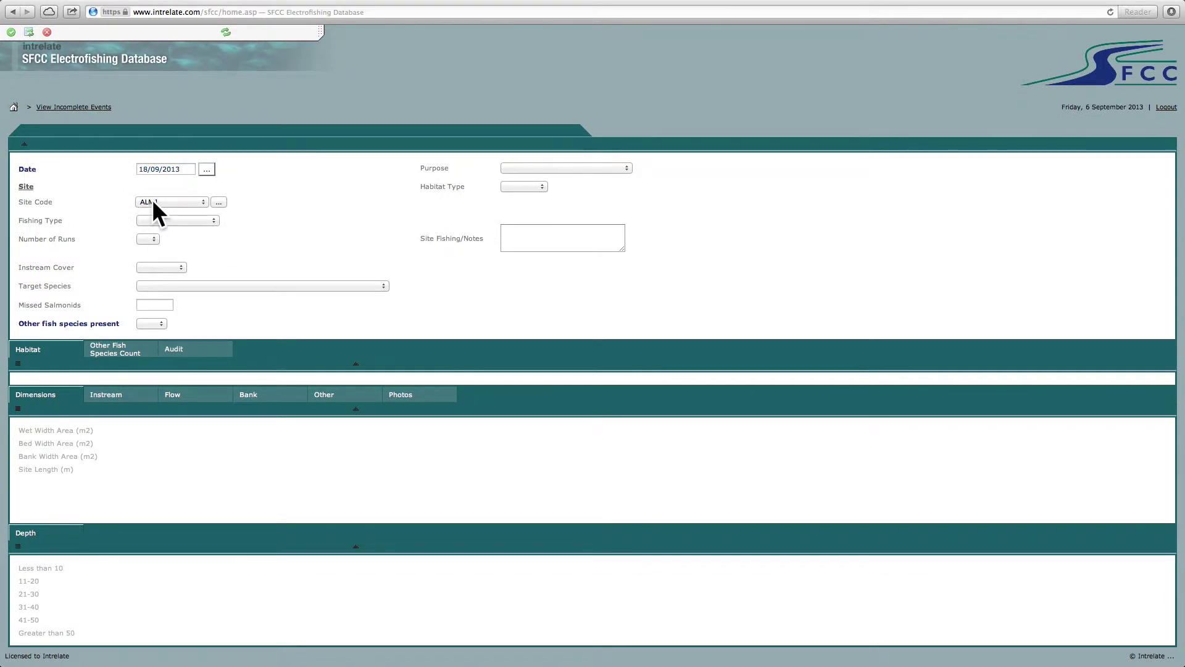
click(176, 219)
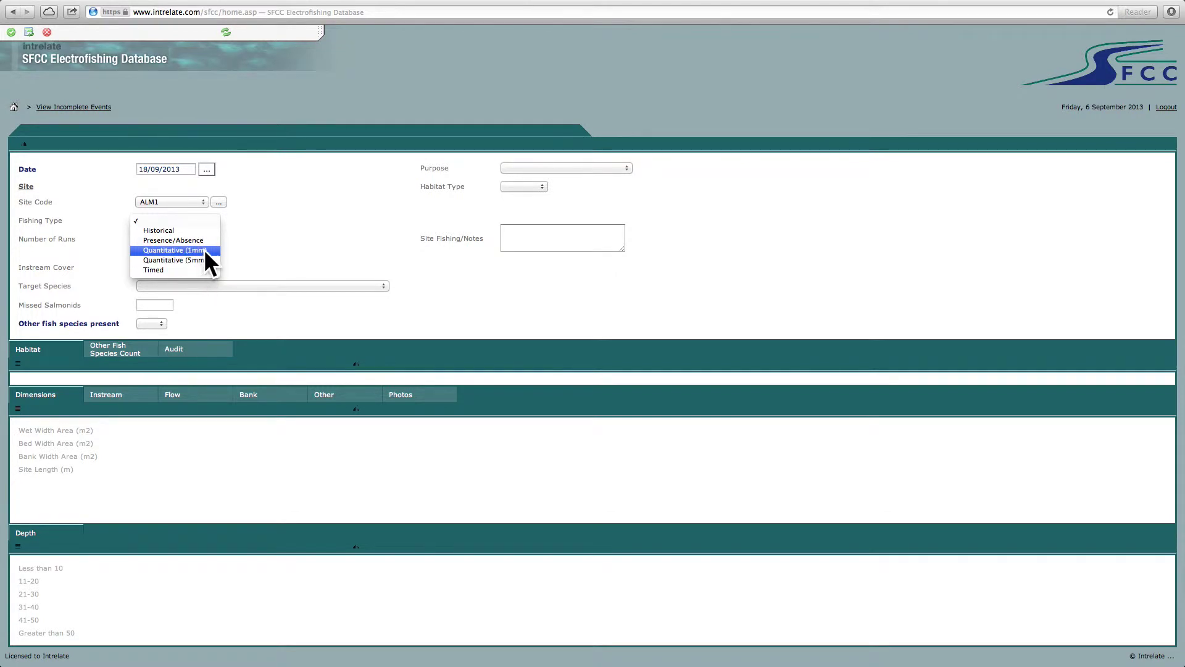
- Set the fishing type to Quantitative (1mm) with 3 runs
click(204, 249)
click(152, 238)
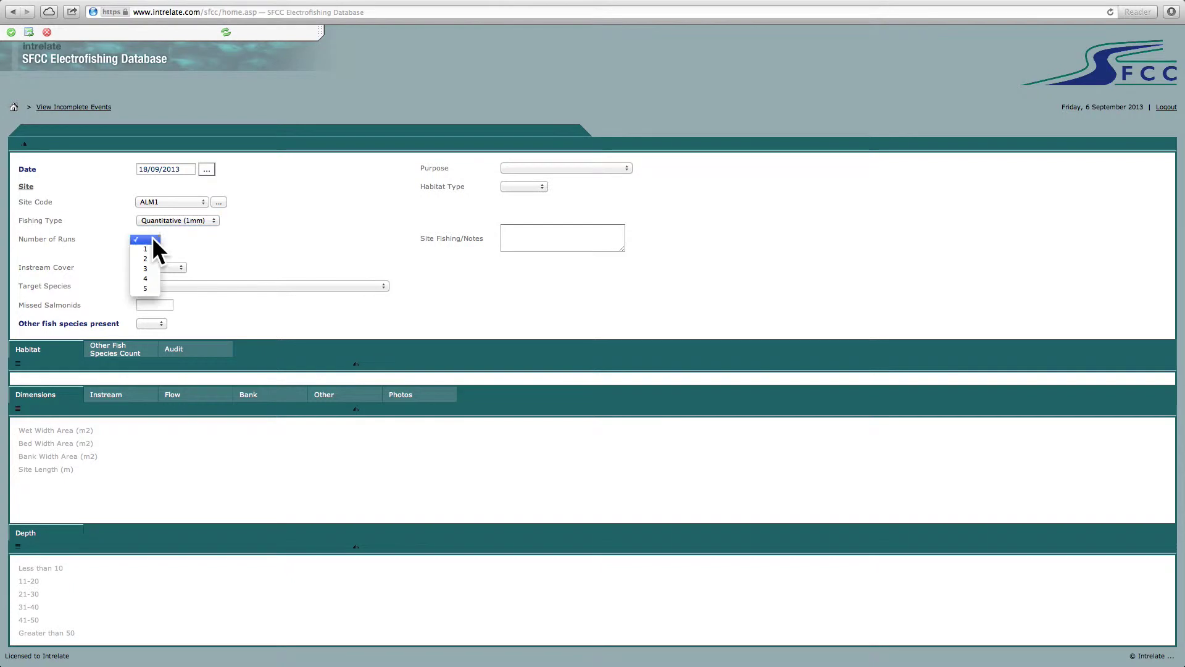
click(147, 269)
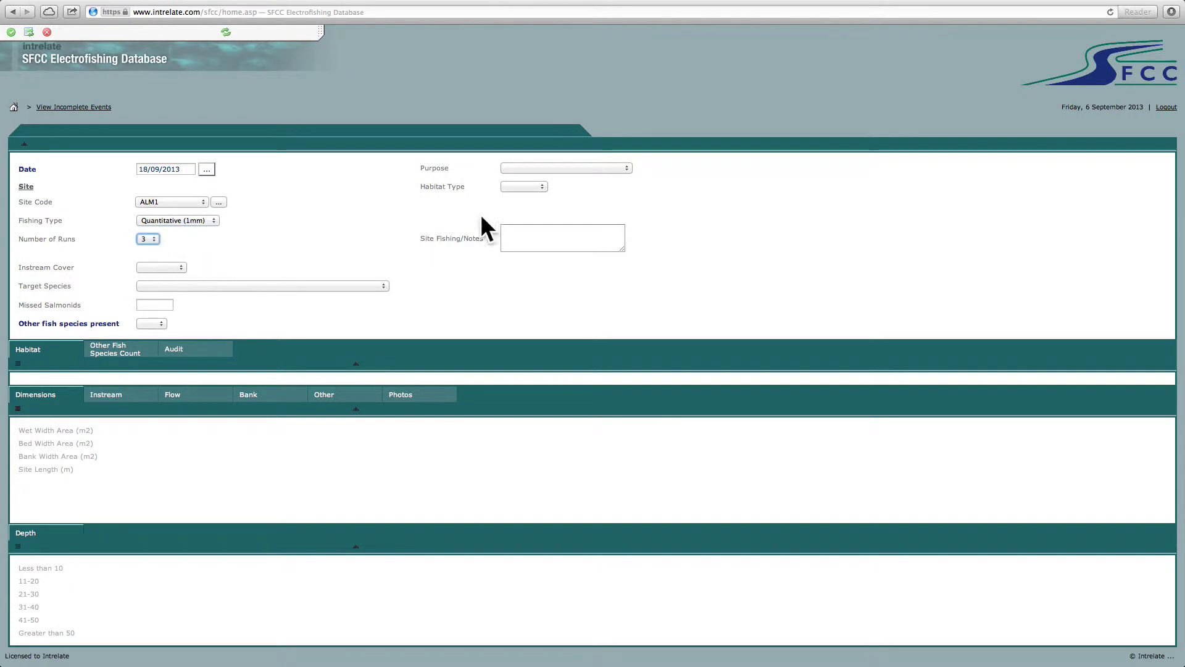
- Set purpose to Monitoring, habitat type to General and points used to 3
click(535, 168)
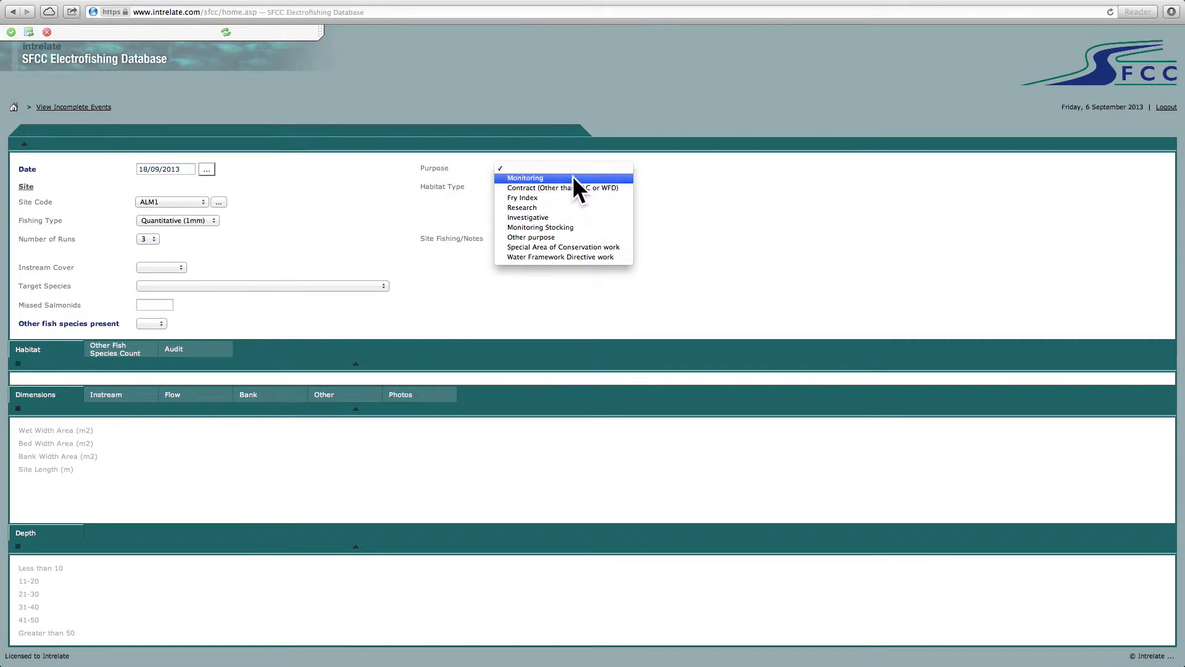
click(535, 178)
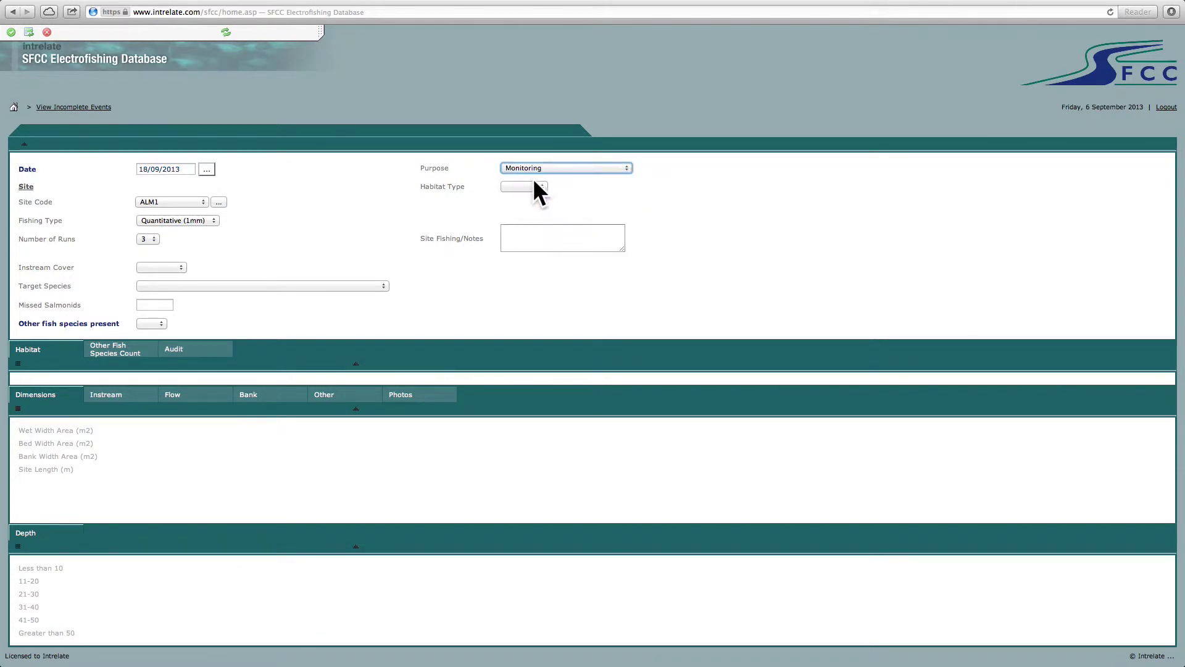
click(535, 188)
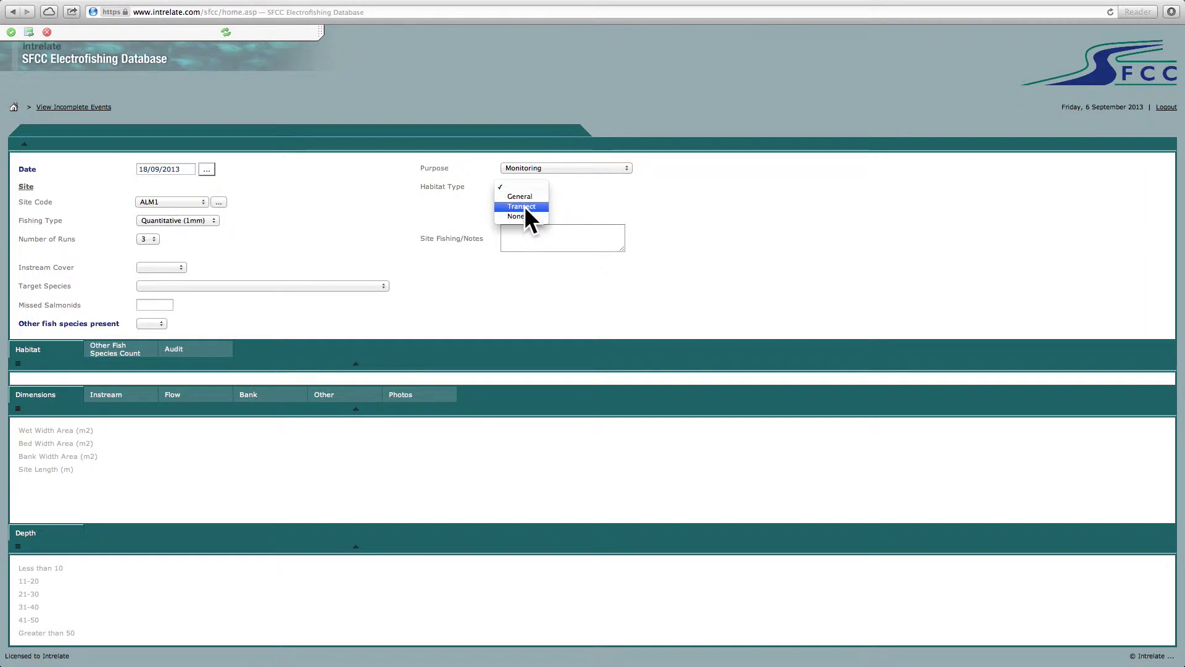
click(524, 197)
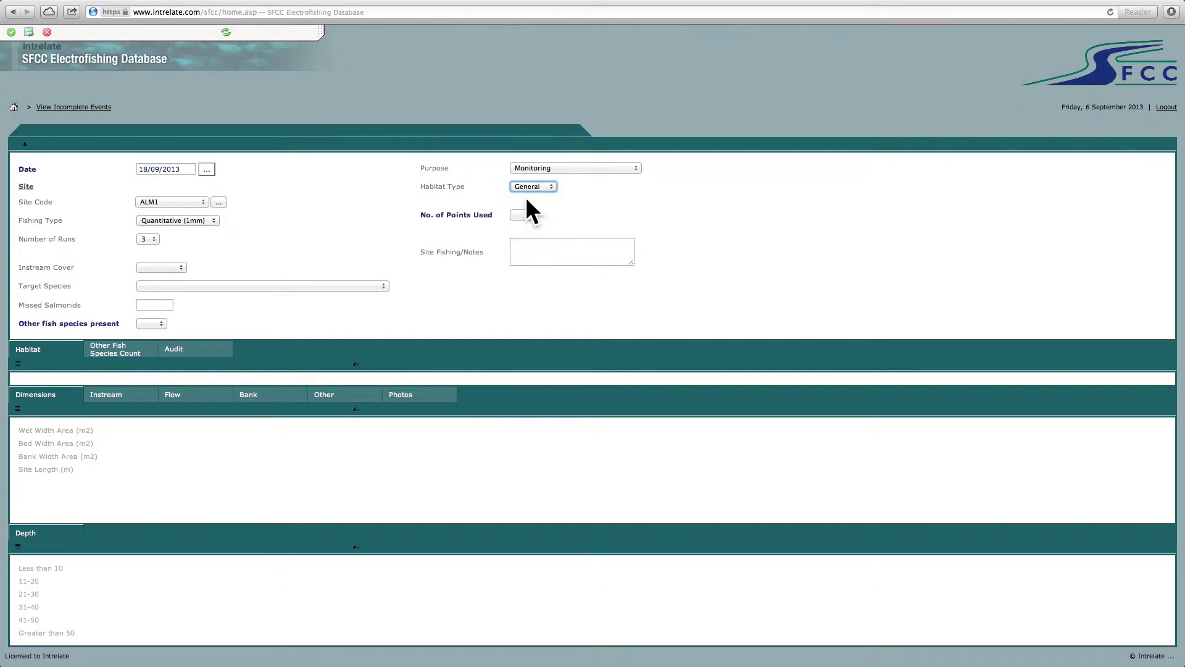
click(522, 214)
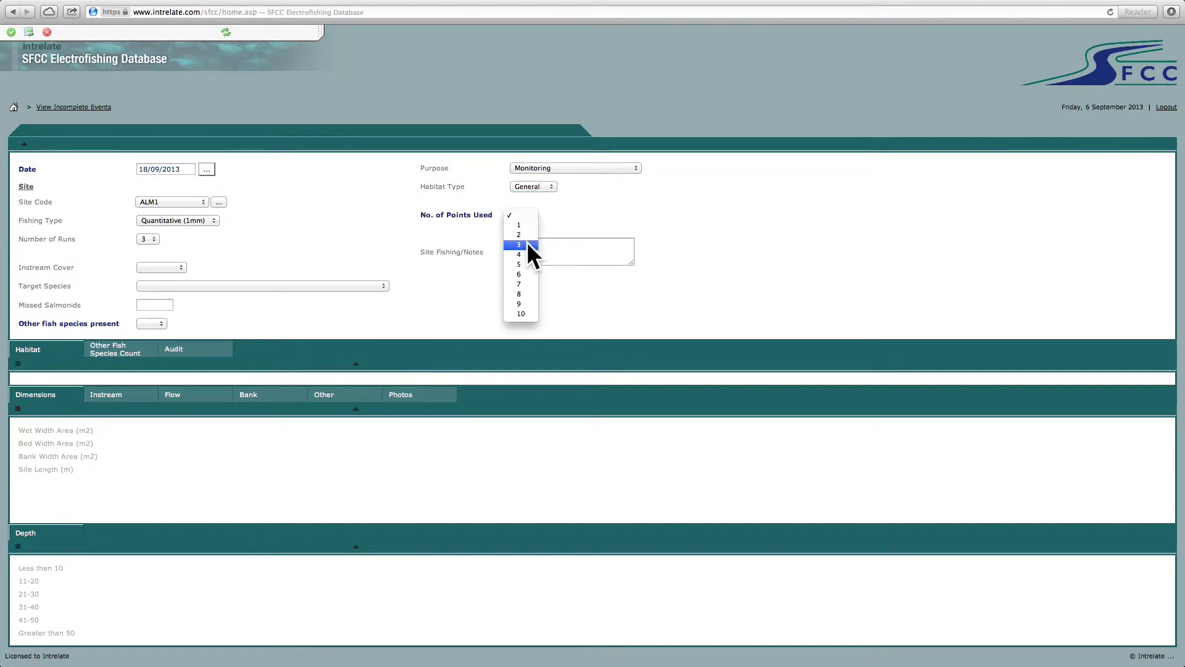
click(524, 245)
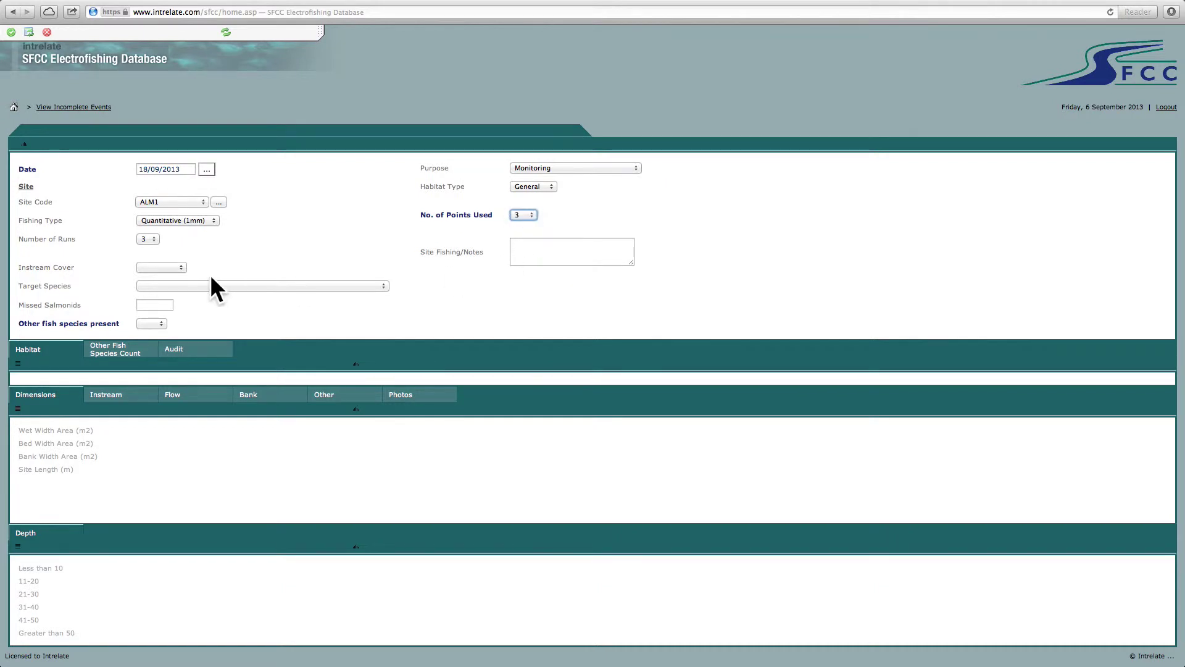
click(179, 267)
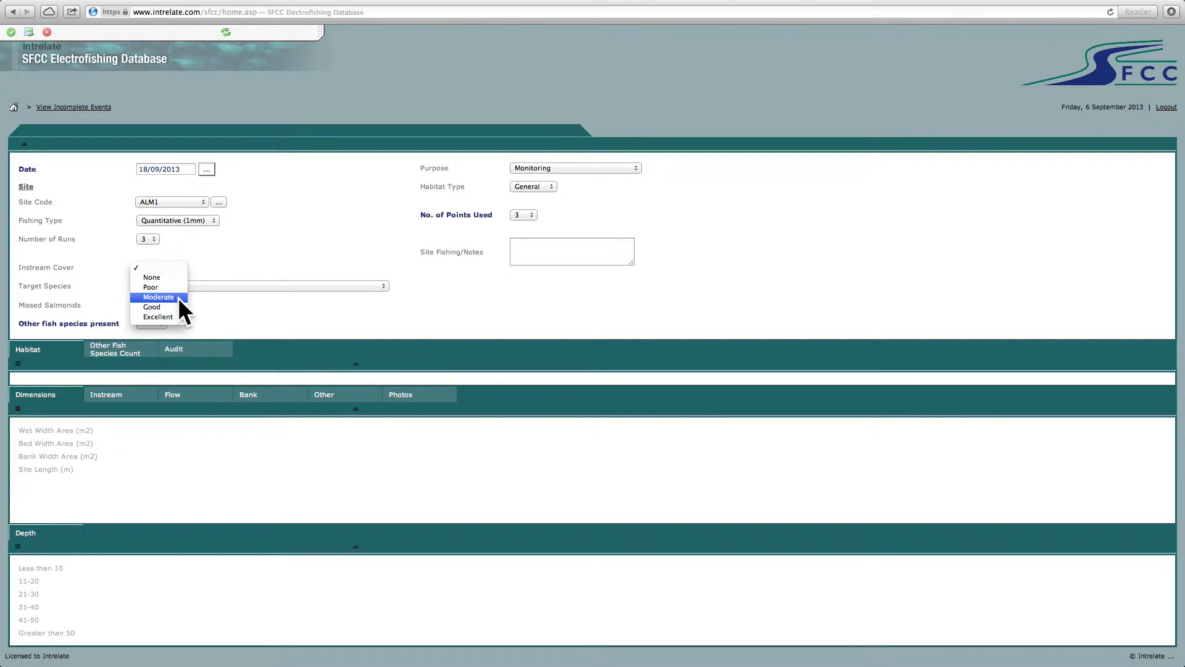
- Rate instream cover as Good and set the target species to Atlantic Salmon
click(162, 307)
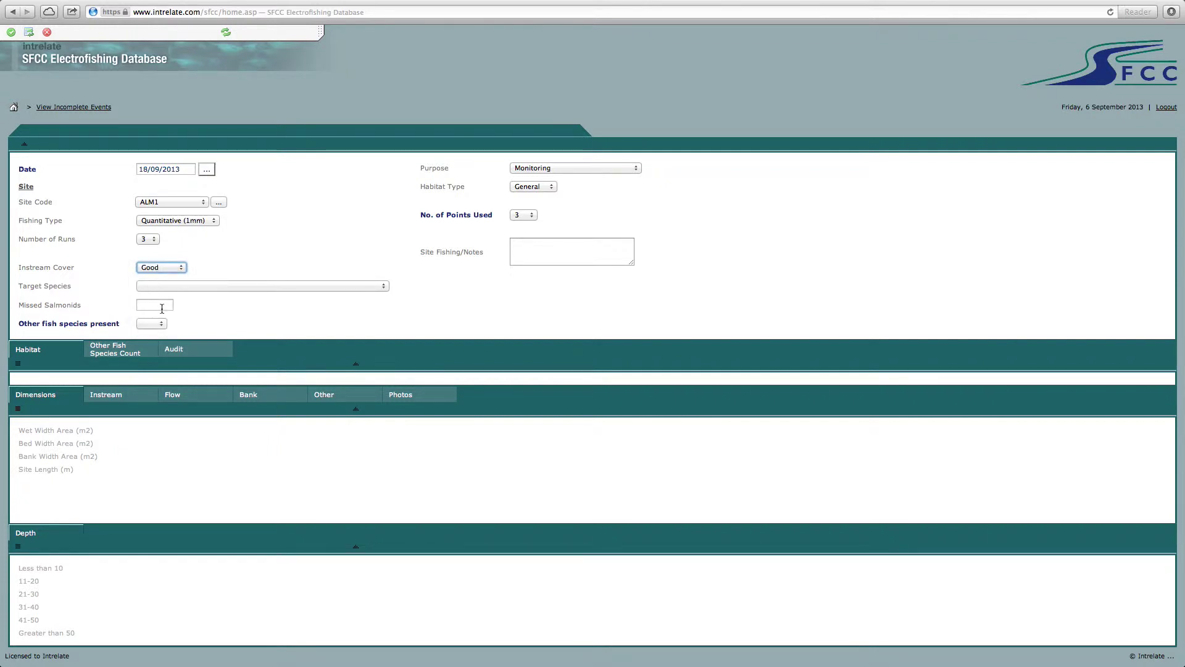
click(180, 288)
click(188, 299)
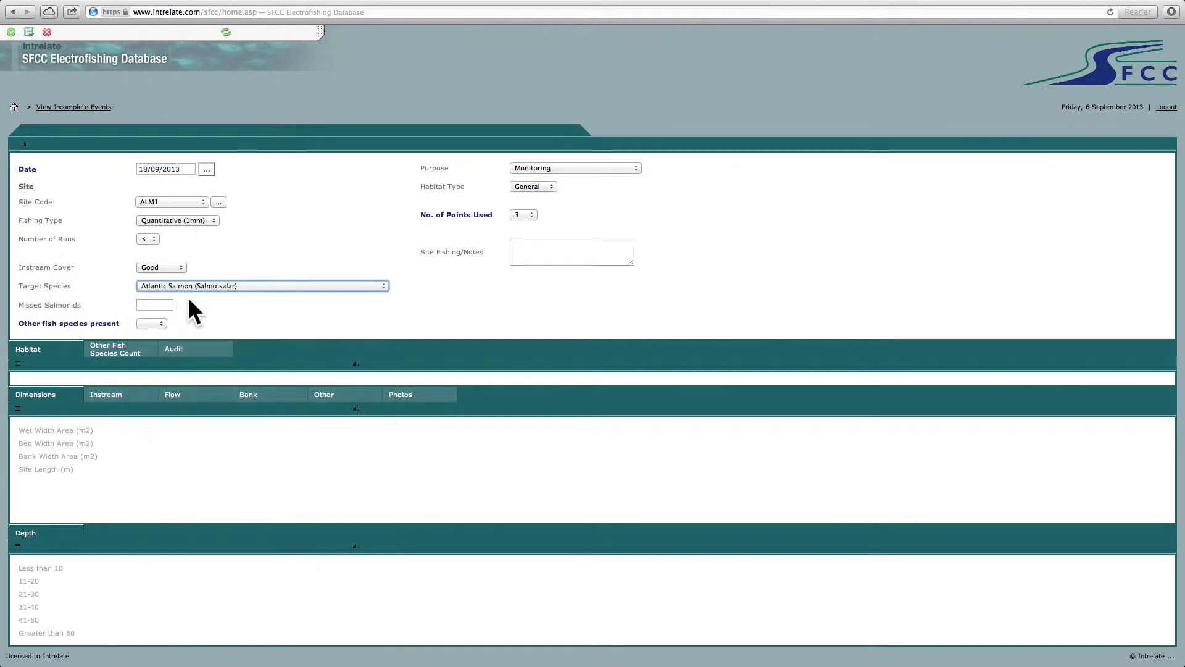
- Enter 0 missed salmonids, mark other species present, and note 'Below confluence etc.'
click(161, 305)
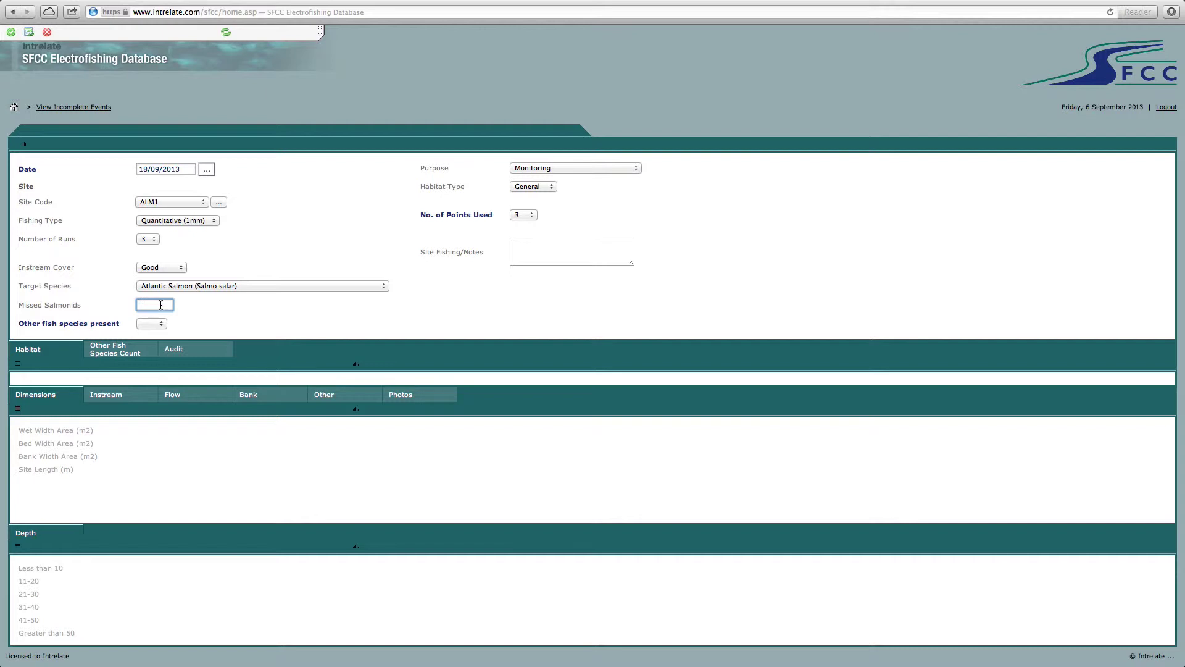
text(0)
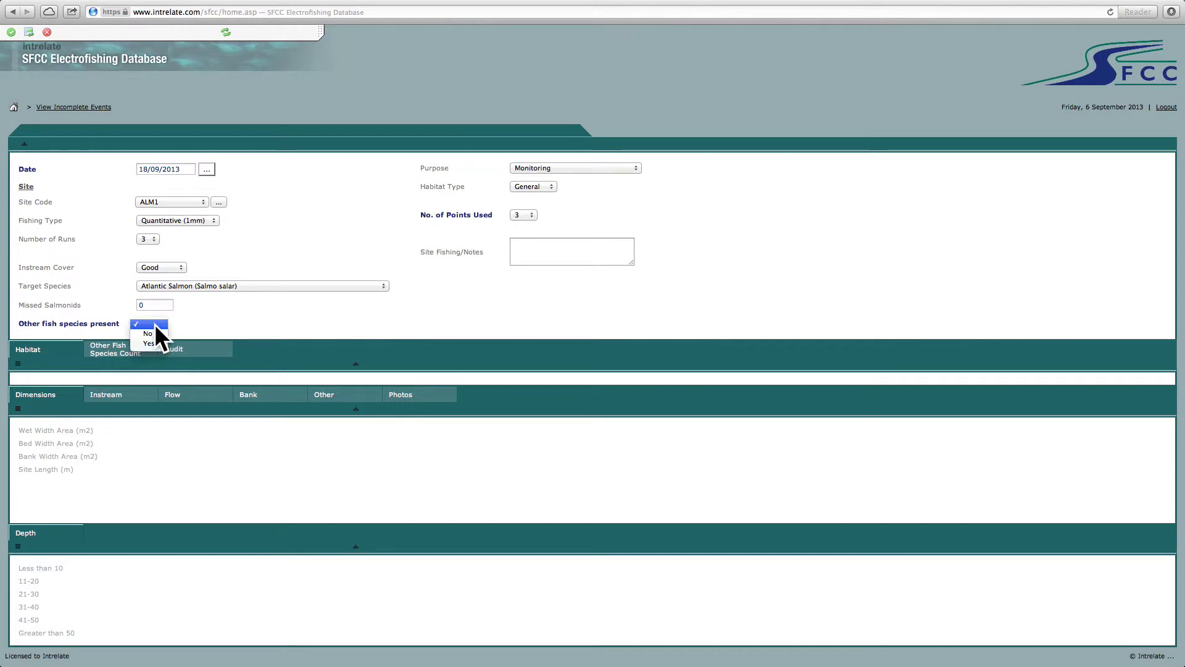
click(151, 342)
click(520, 248)
text(Below co)
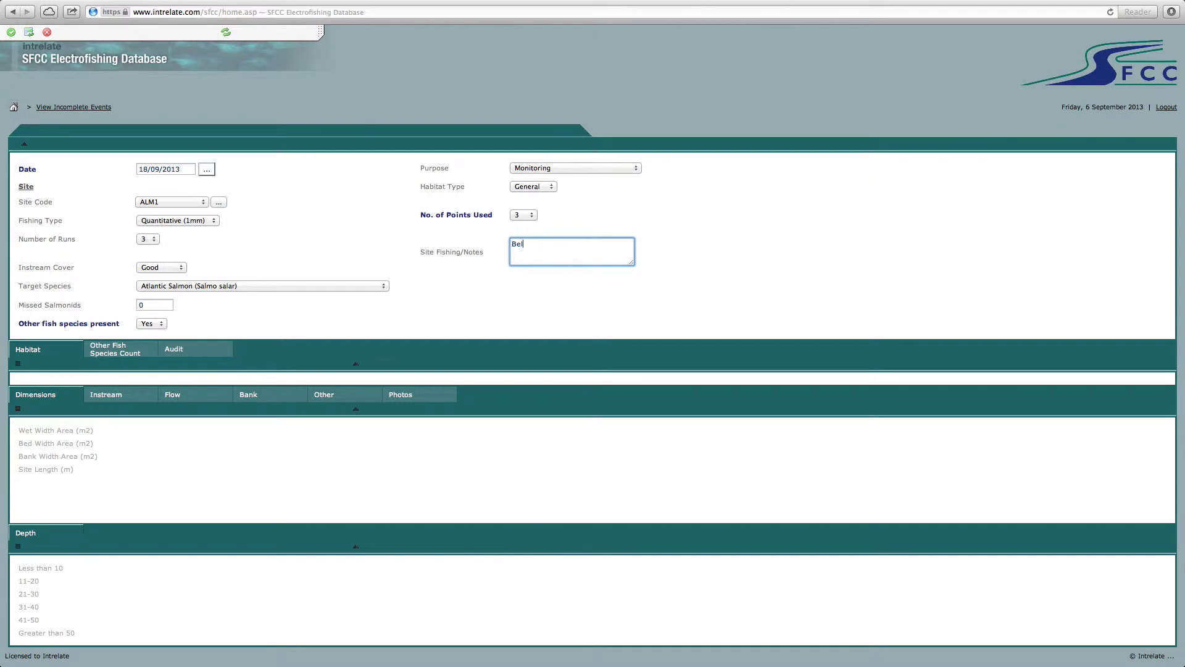
text(nfluence etc.)
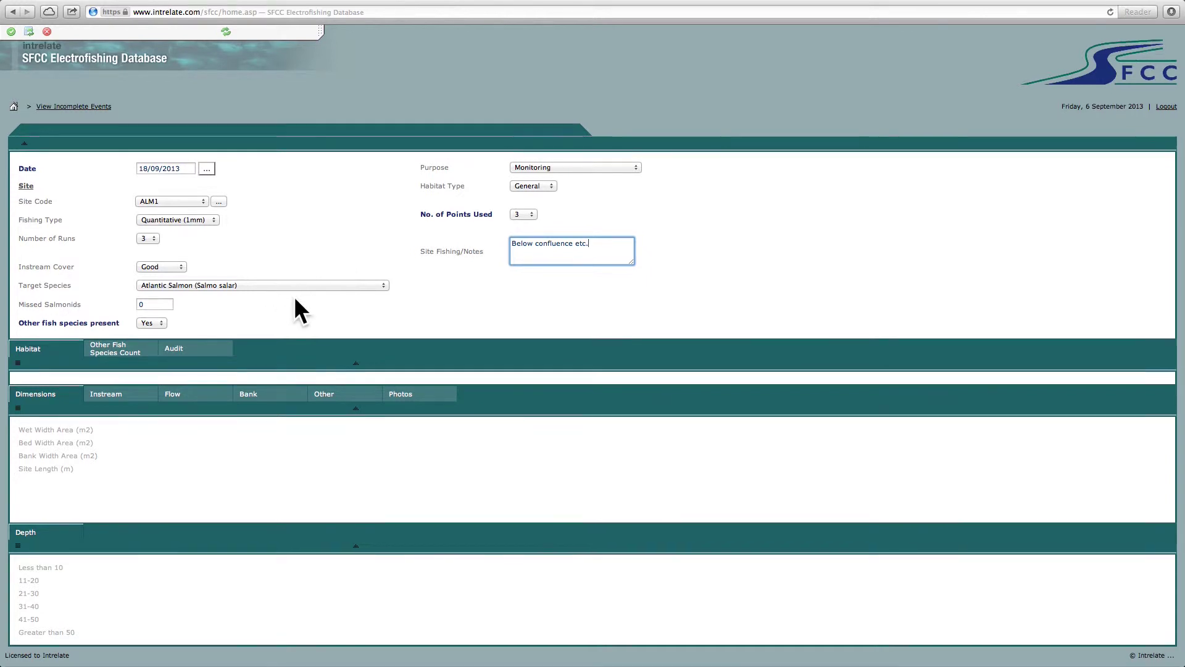
- Save the new event as record 21901 and start editing the Measurements (General) widths
click(10, 32)
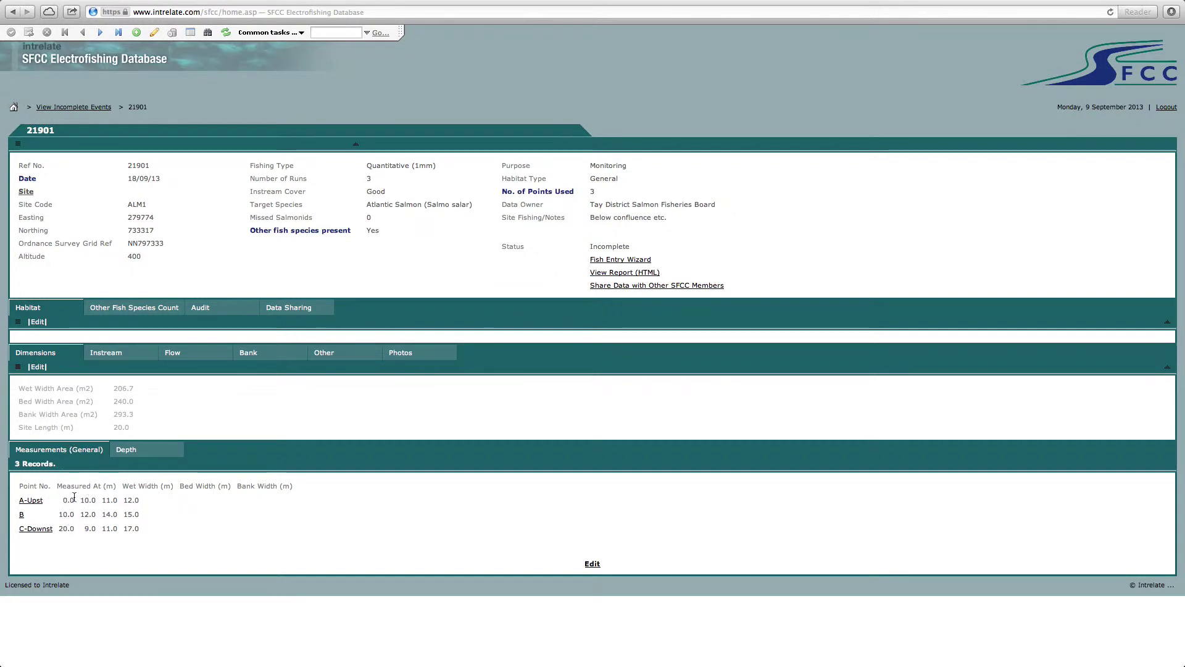
click(589, 567)
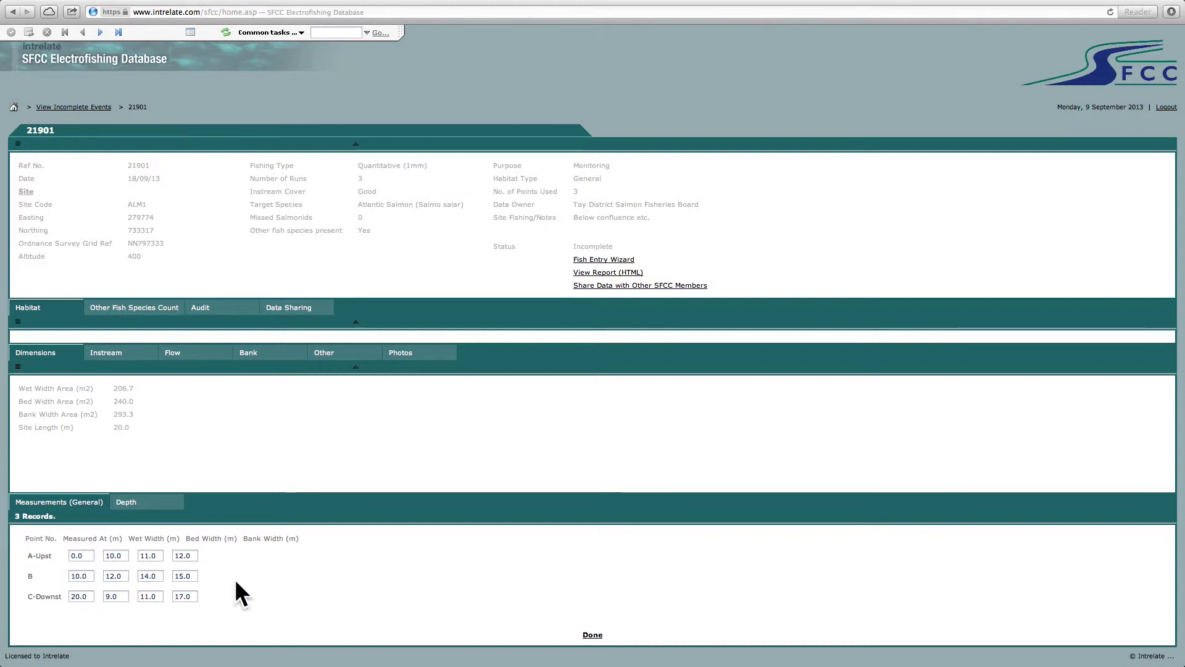
- Finish the width measurements and start editing the Depth tab percentages
click(593, 637)
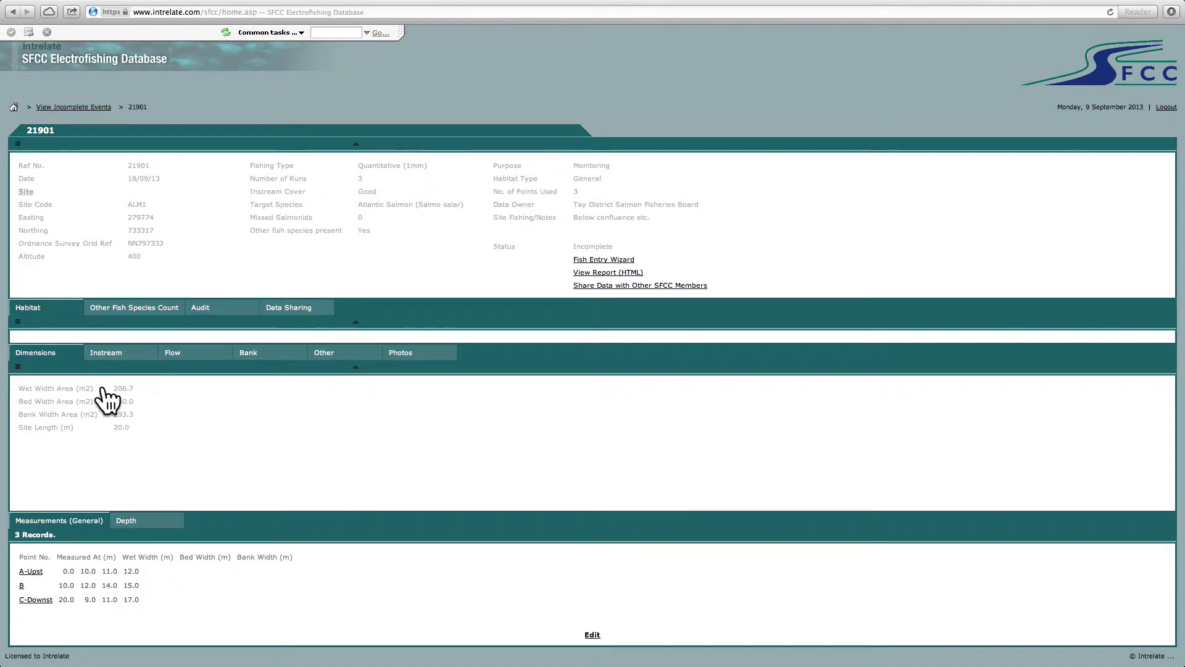
click(128, 521)
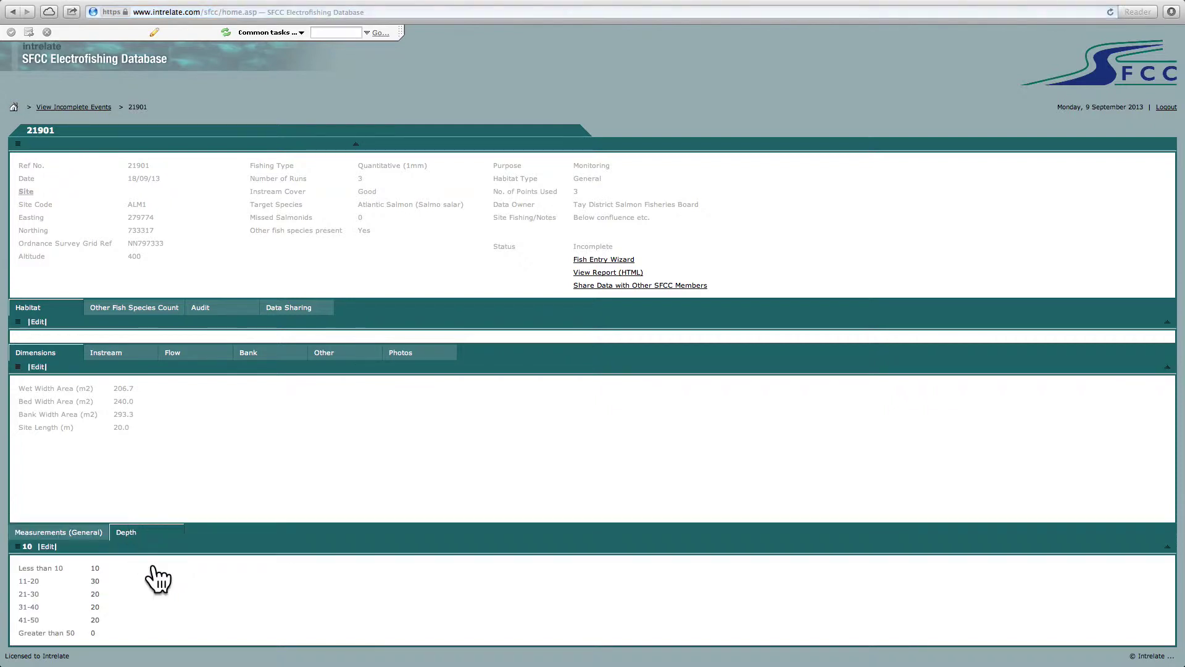
click(47, 544)
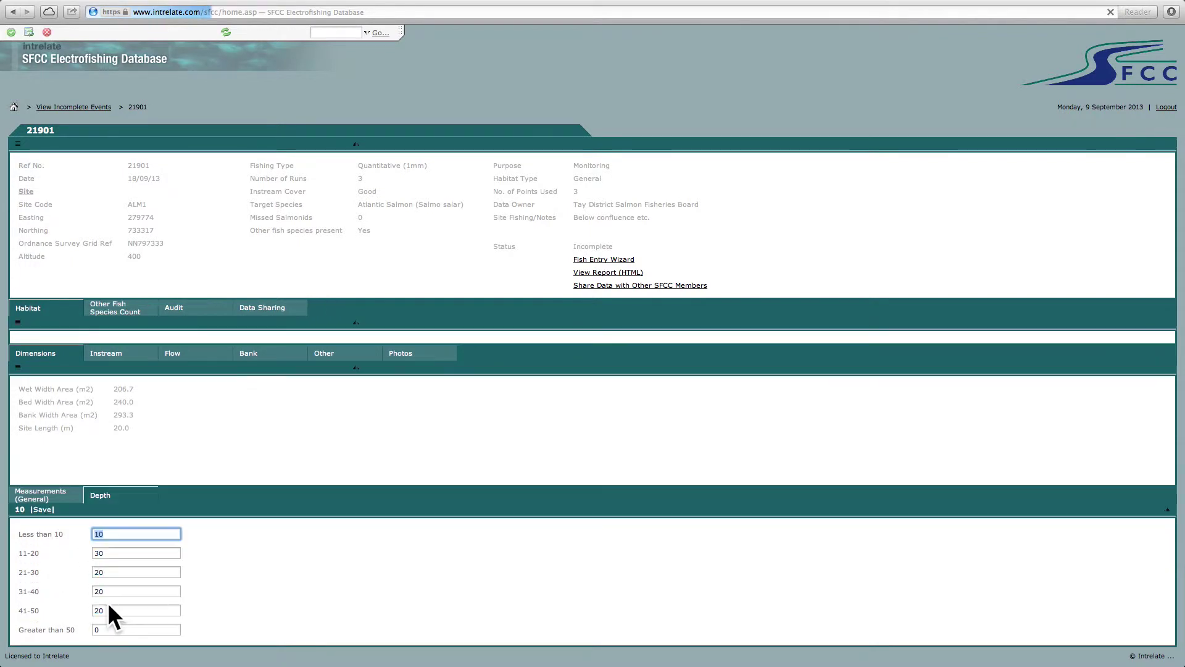
- Correct the 11-20 depth band to 30 after a rejected 50, and save totalling 100
click(98, 553)
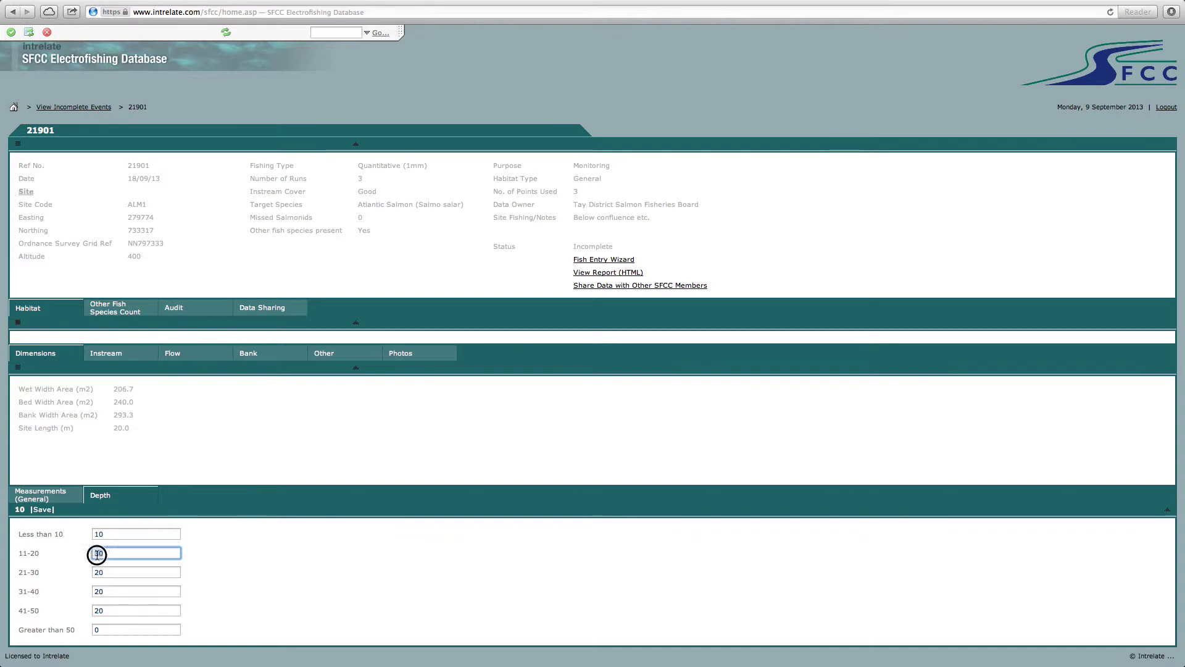
text(5)
click(10, 32)
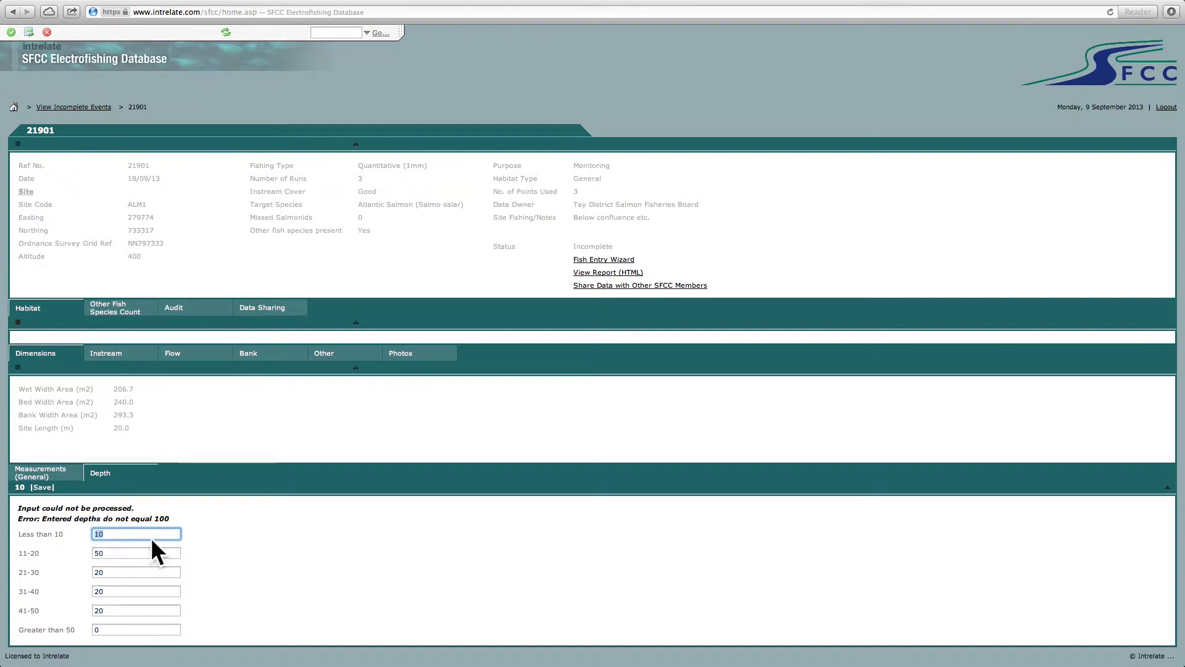
click(116, 554)
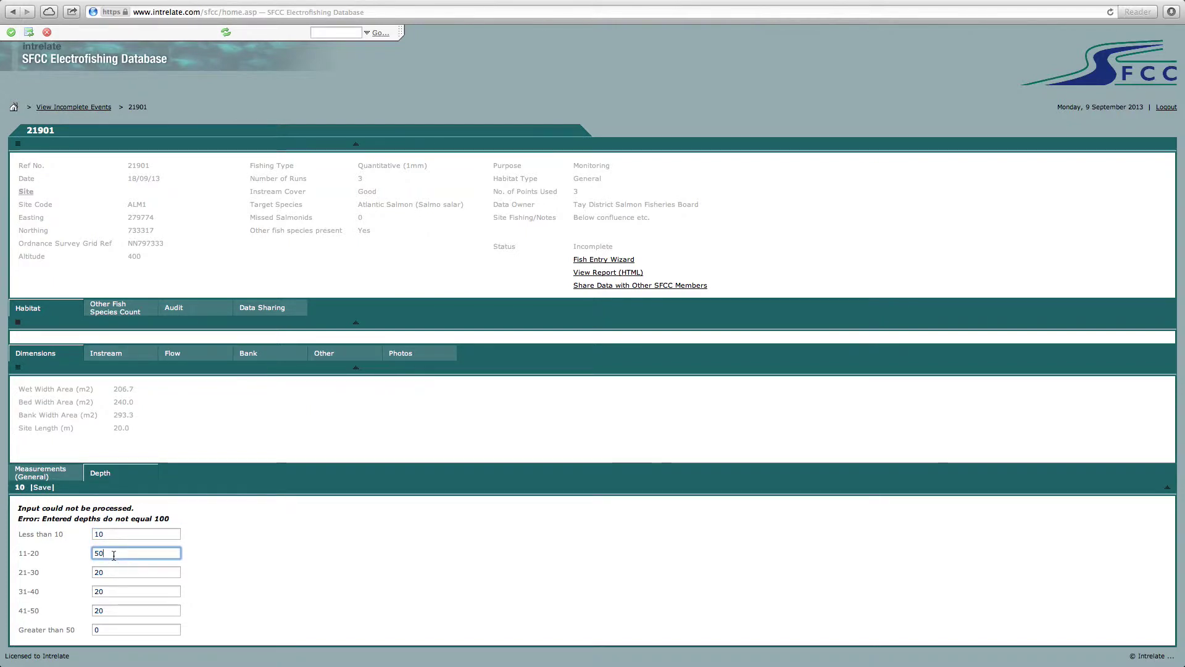
key(BackSpace)
key(BackSpace)
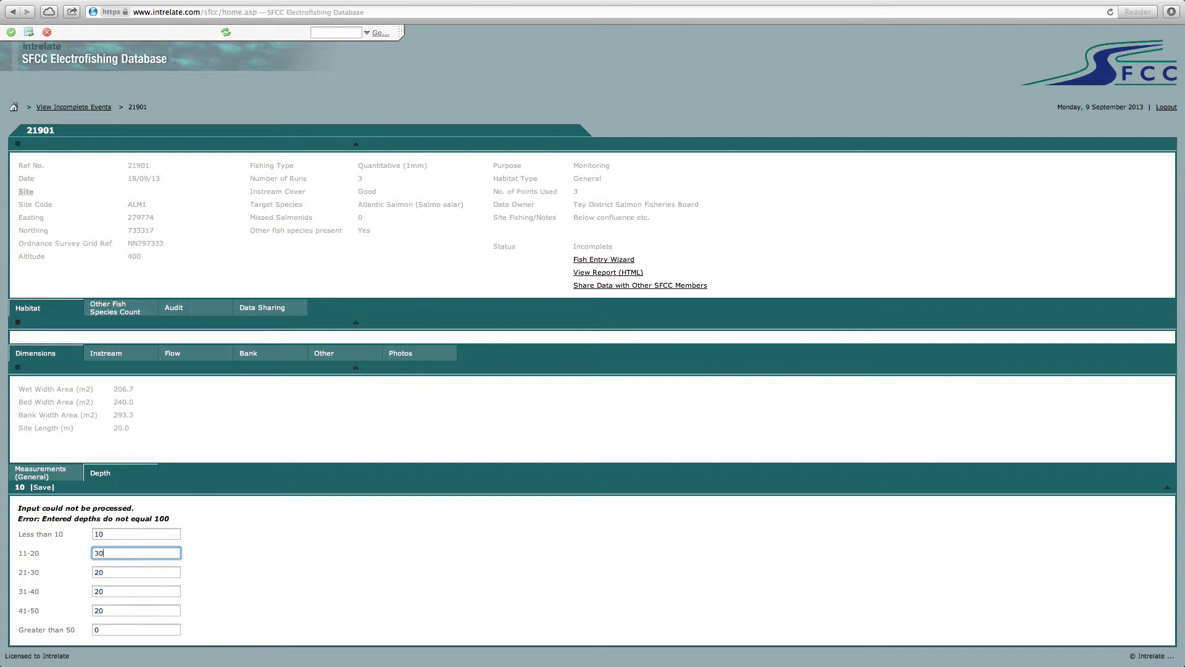
click(10, 32)
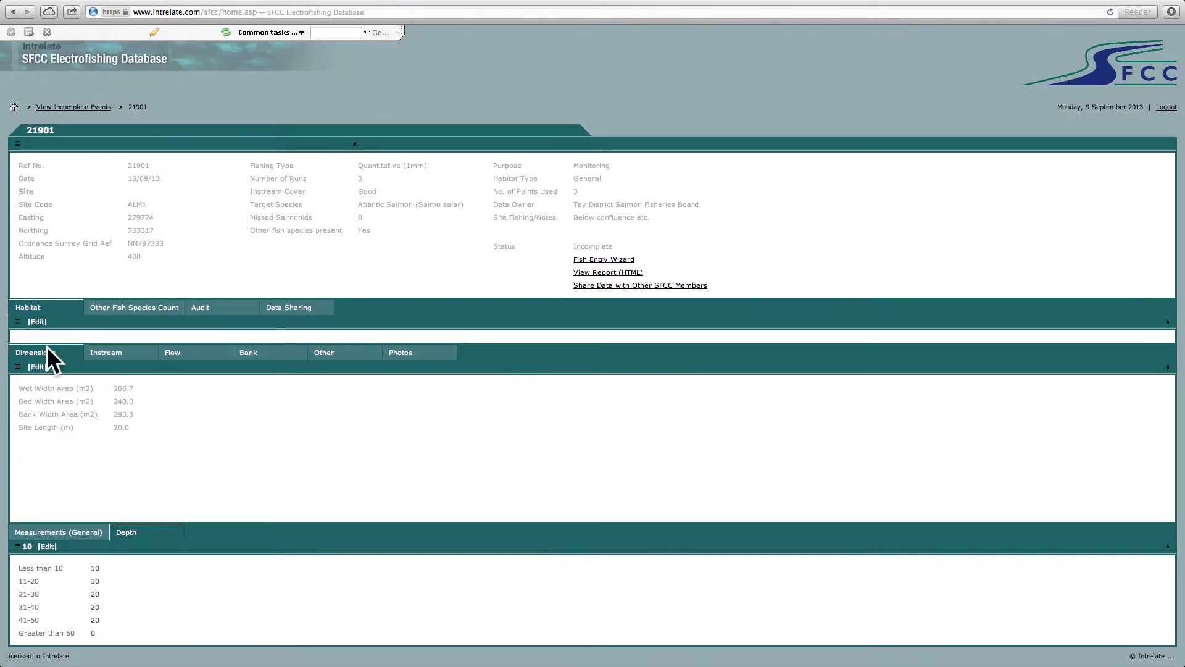
- Set the instream record to Unstable and Compacted, keeping 50% vegetation and no silting, and save
click(106, 355)
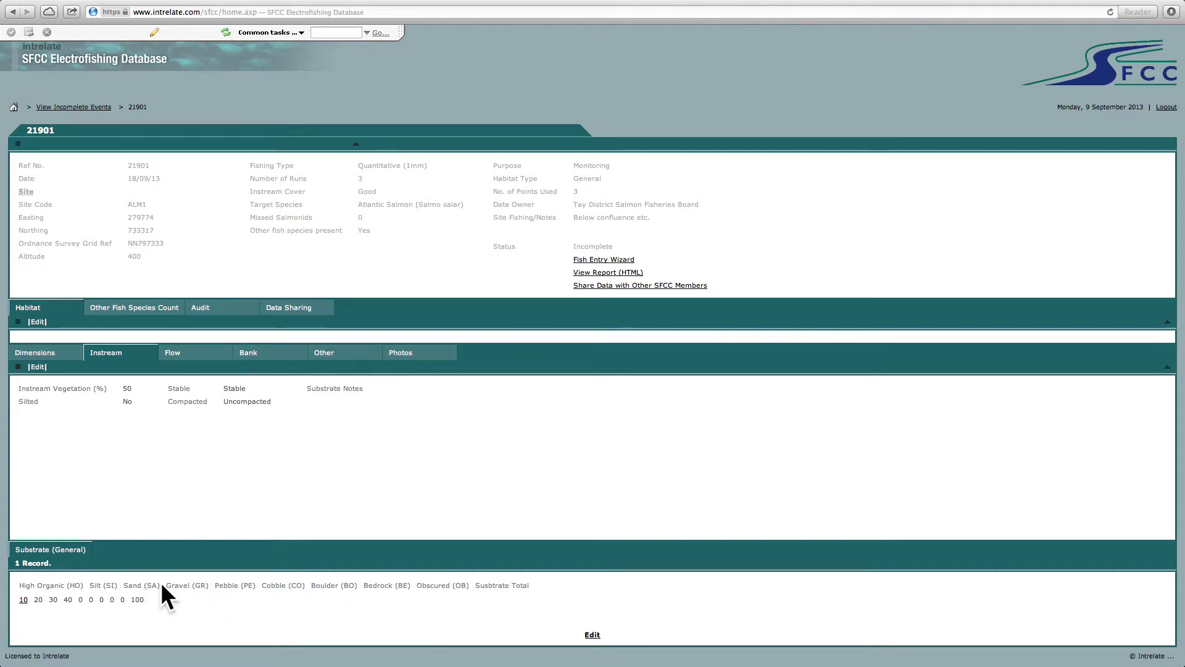
click(39, 366)
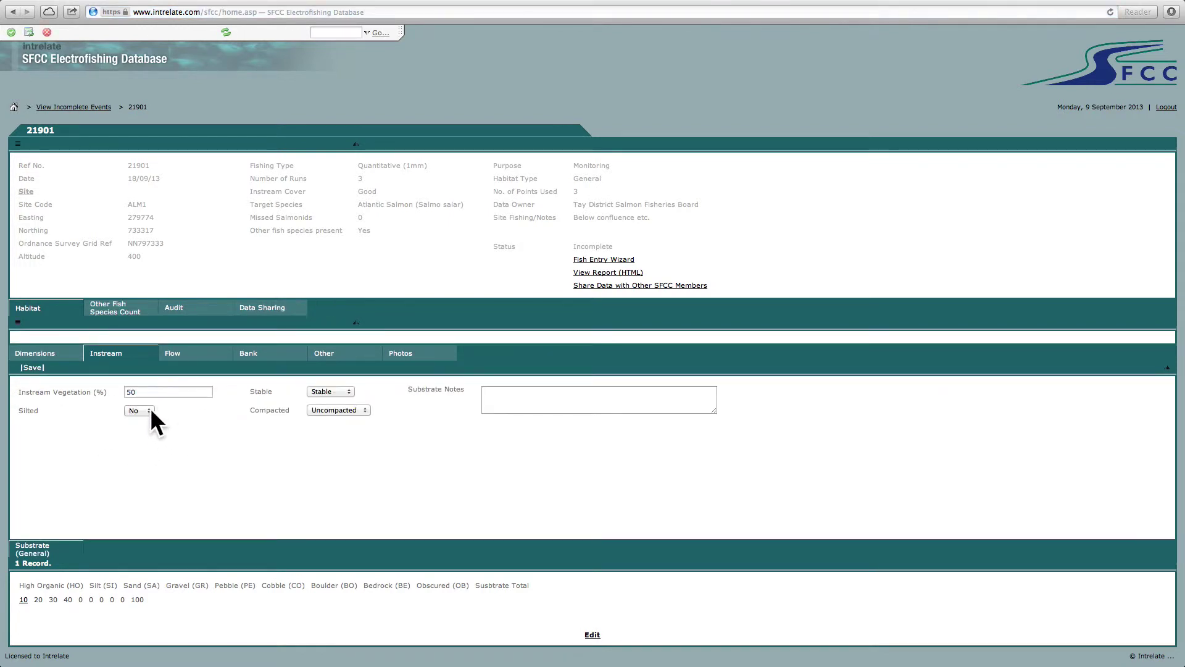
click(345, 391)
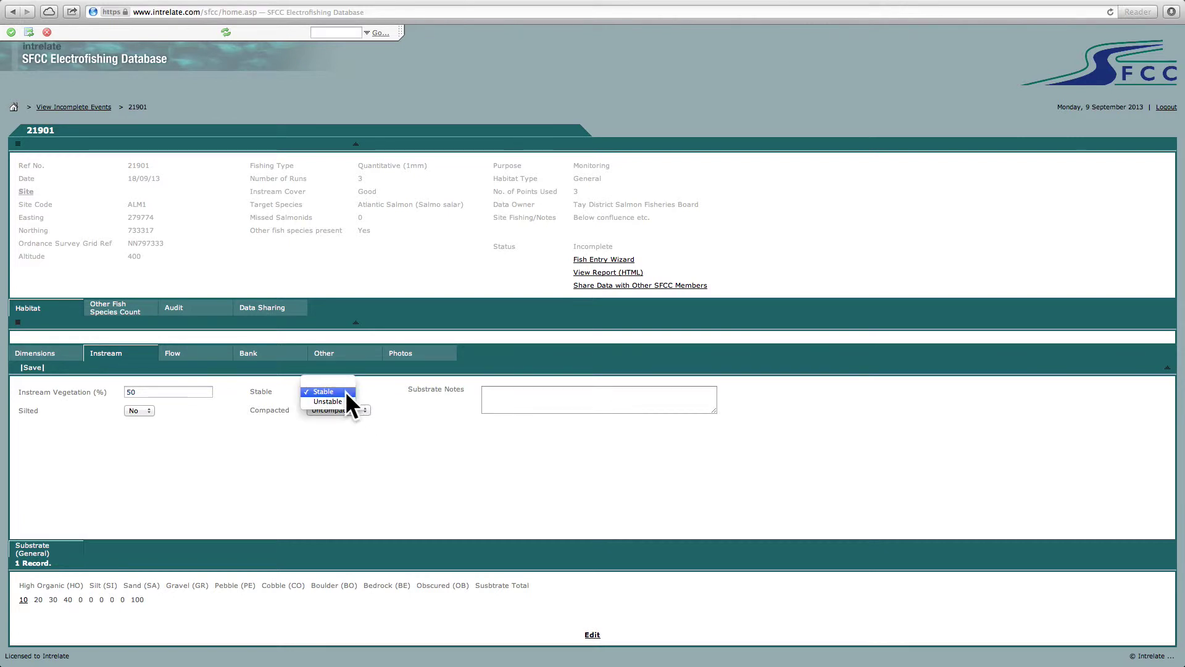
click(356, 409)
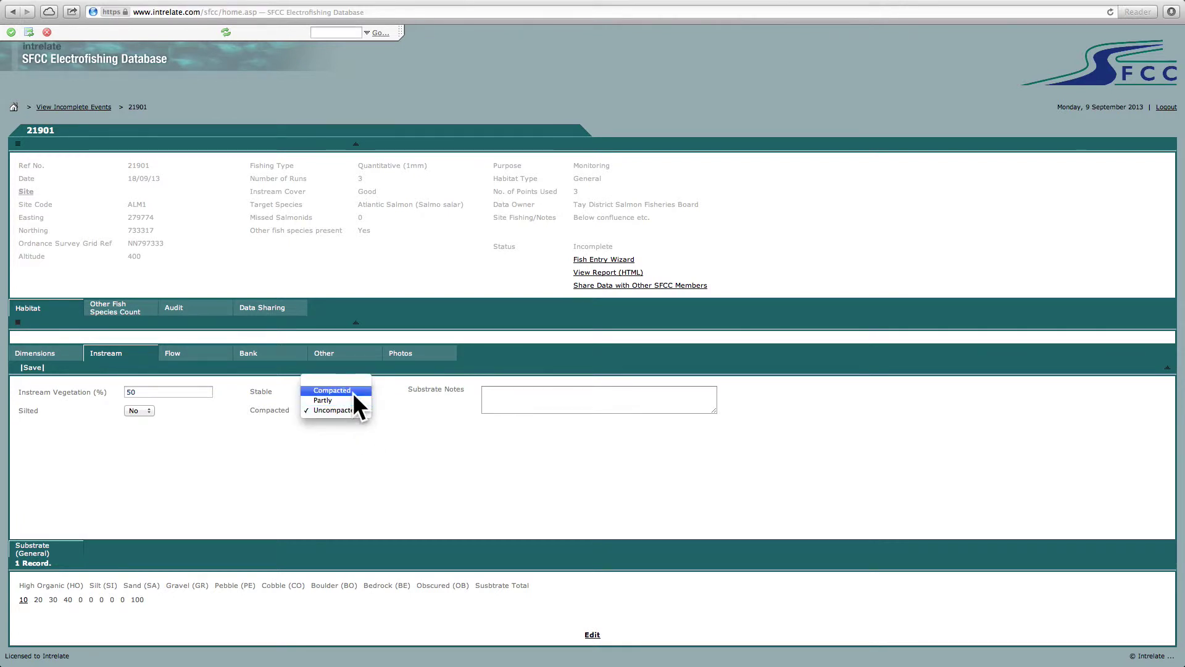
click(349, 390)
click(521, 401)
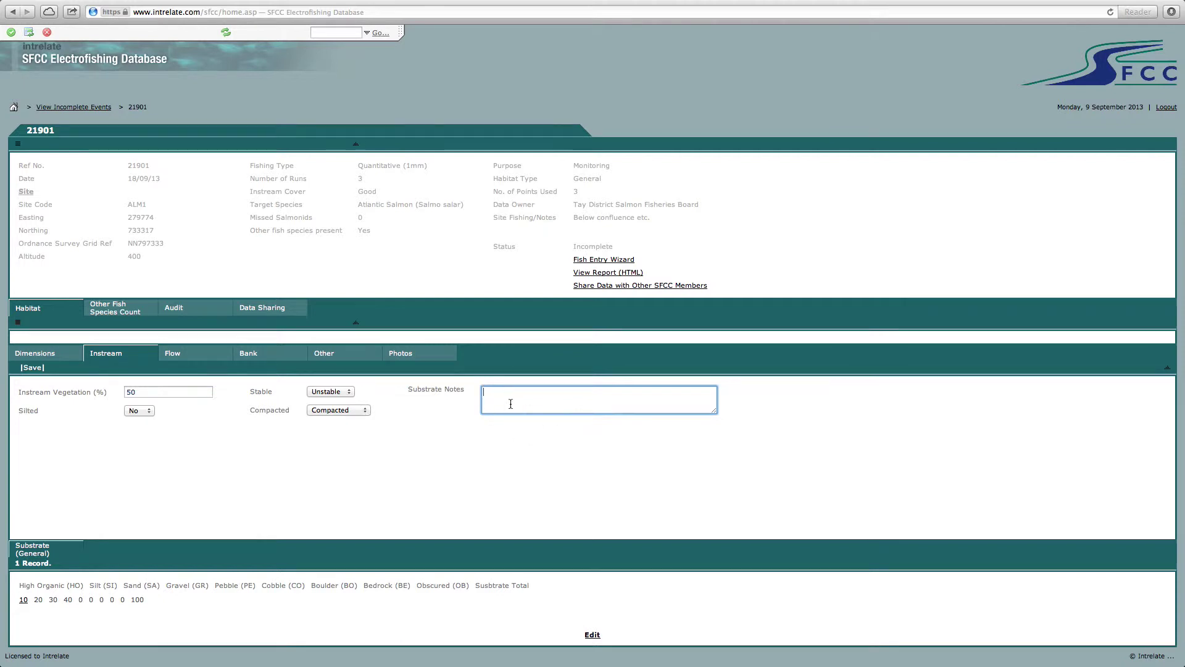
click(10, 30)
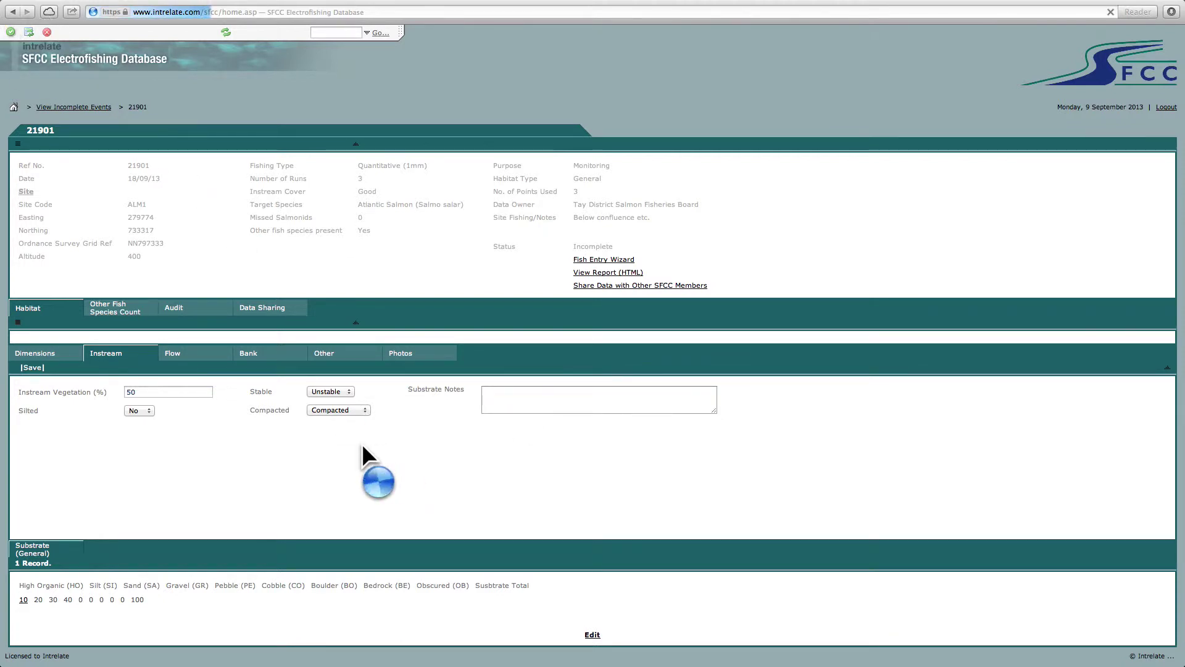
click(175, 355)
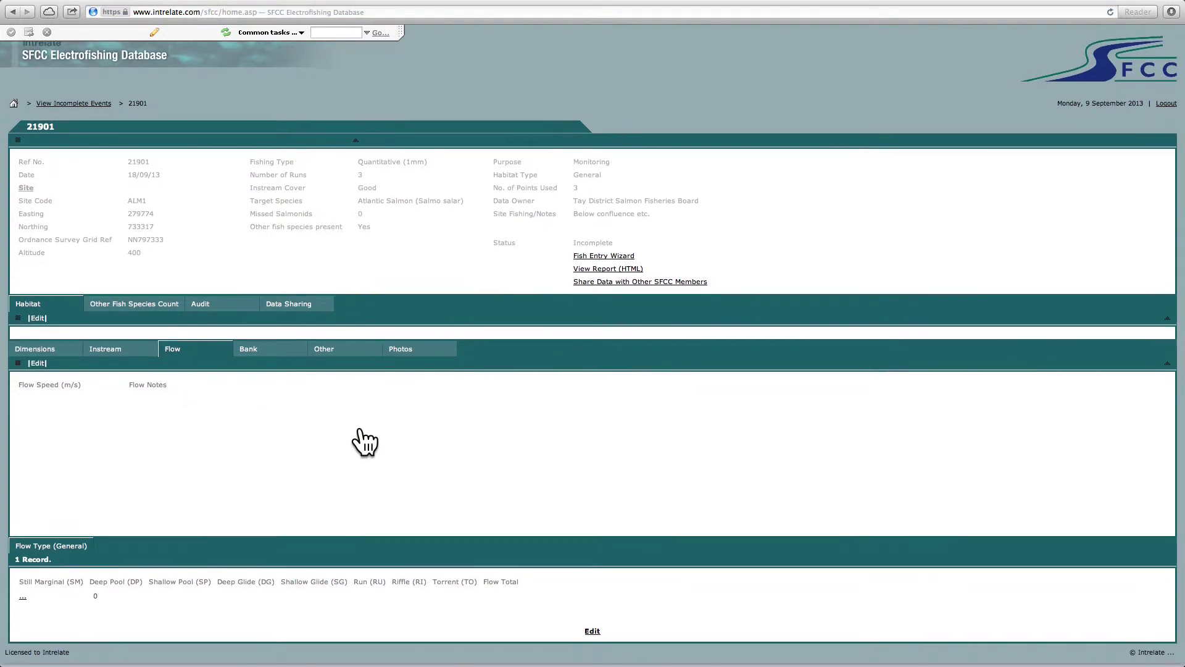
- Enter flow percentages deep glide 30, shallow glide 20, run 40, riffle 10, and confirm
click(593, 636)
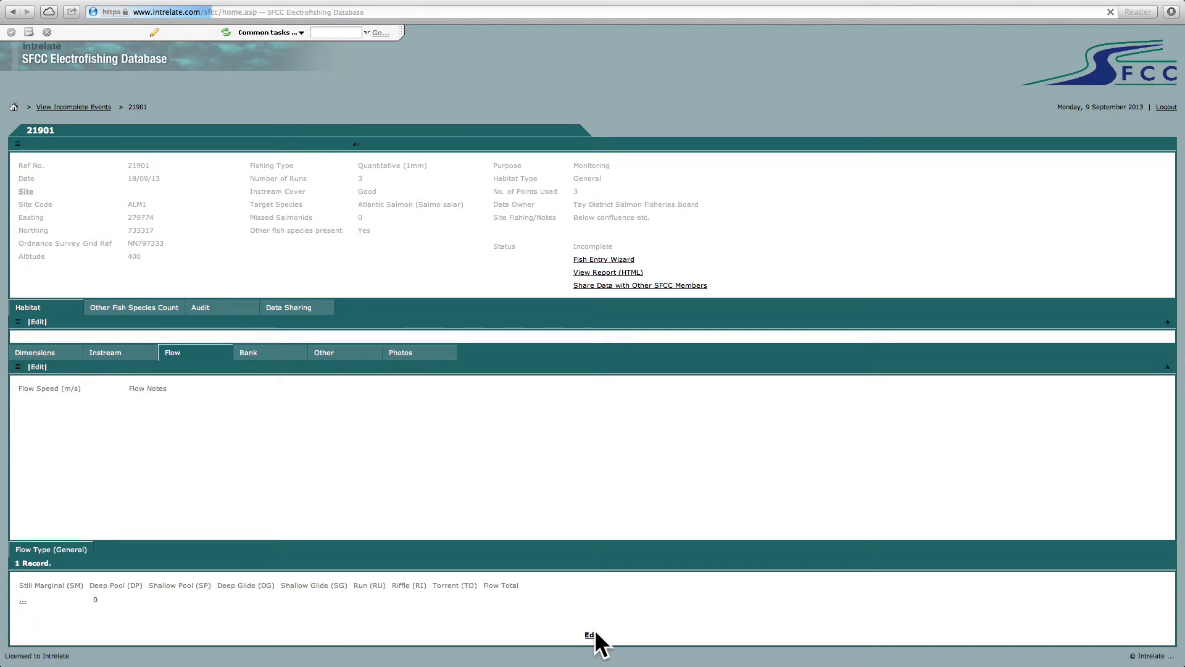
click(47, 597)
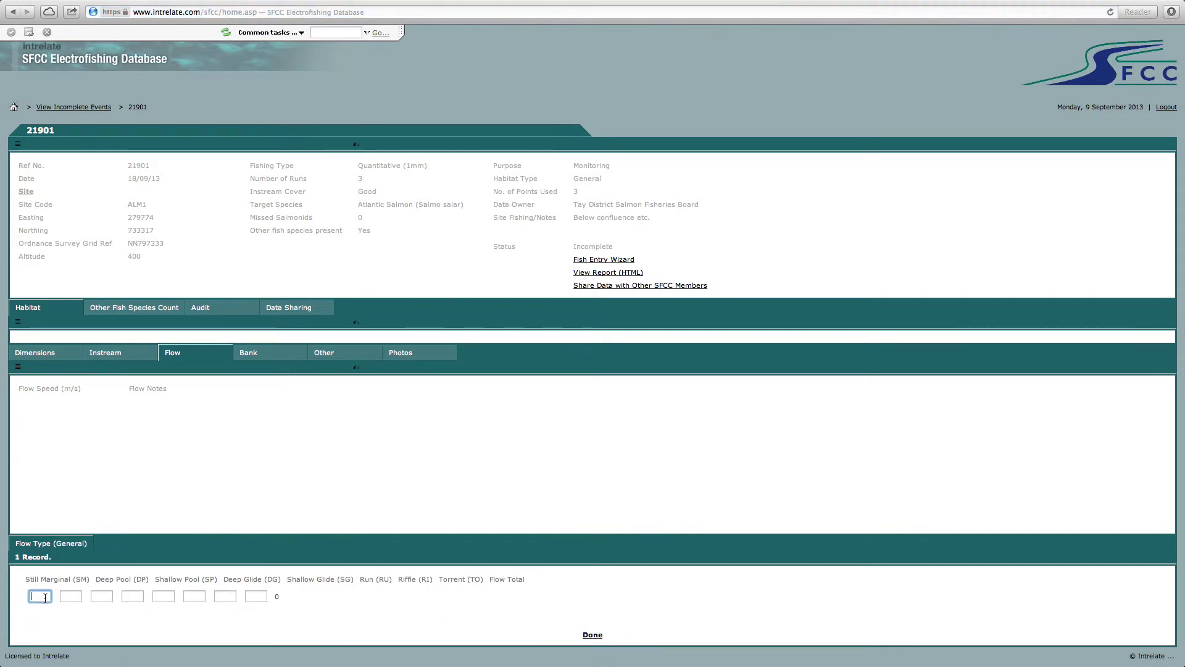
key(Tab)
key(Tab)
key(Tab)
key(BackSpace)
key(BackSpace)
key(Tab)
key(Tab)
text(40)
key(Tab)
text(1)
key(Tab)
text(0)
click(592, 634)
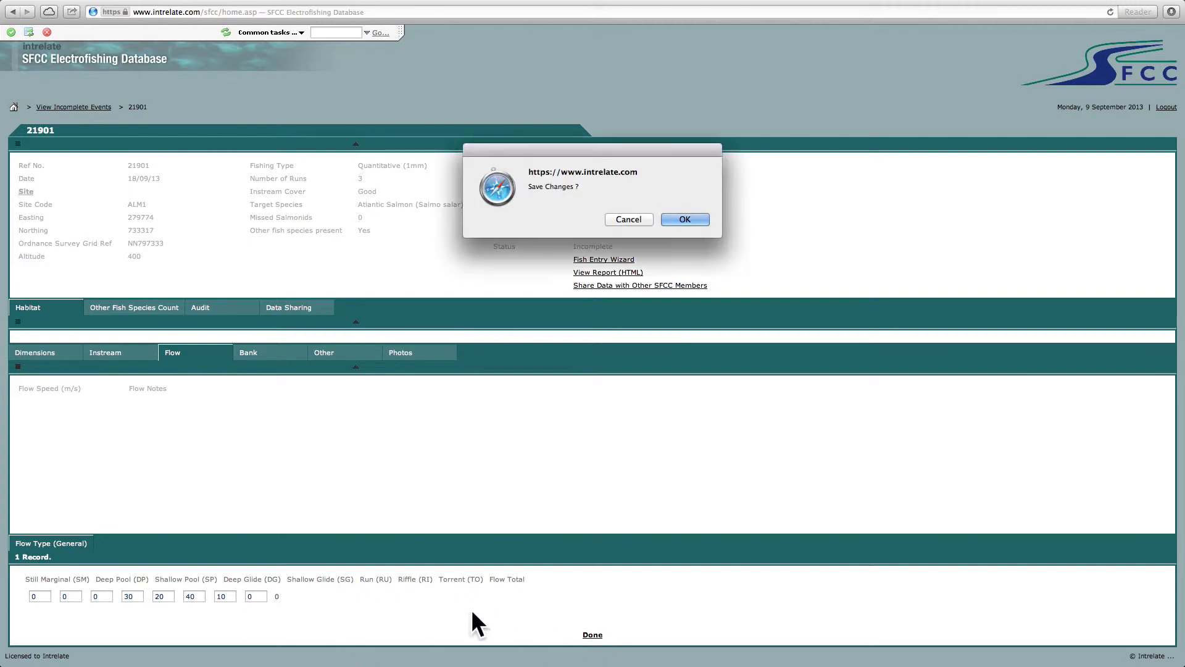
click(672, 219)
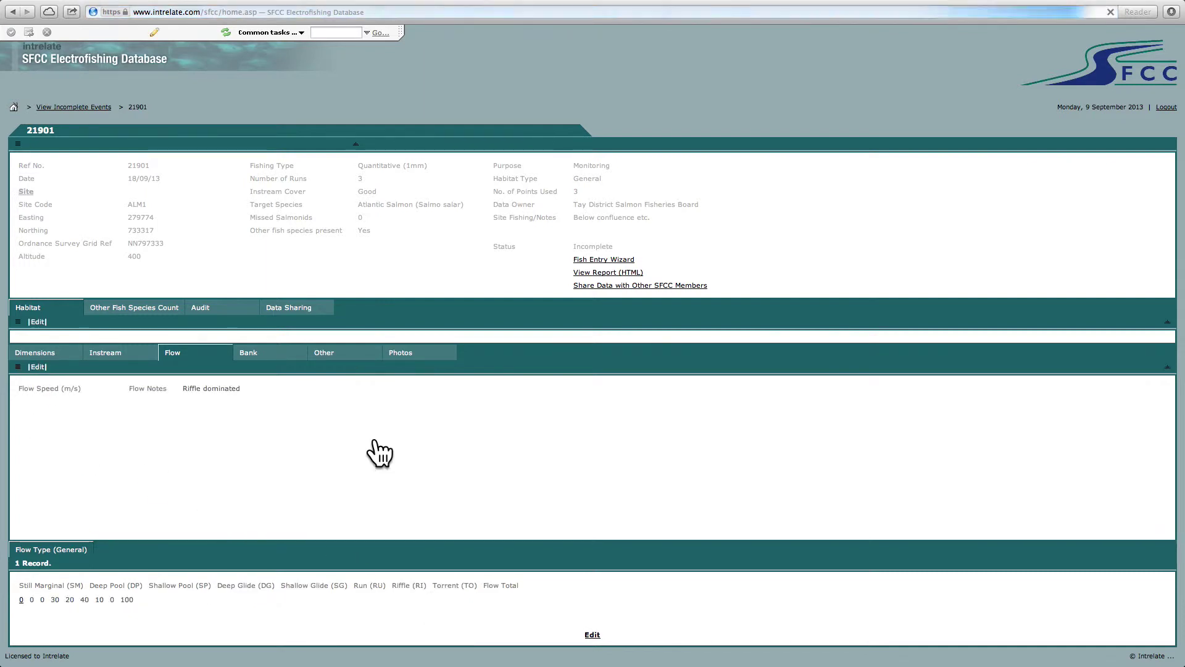
- Fill in left and right bank percentages for all bankside cover types and save
click(249, 352)
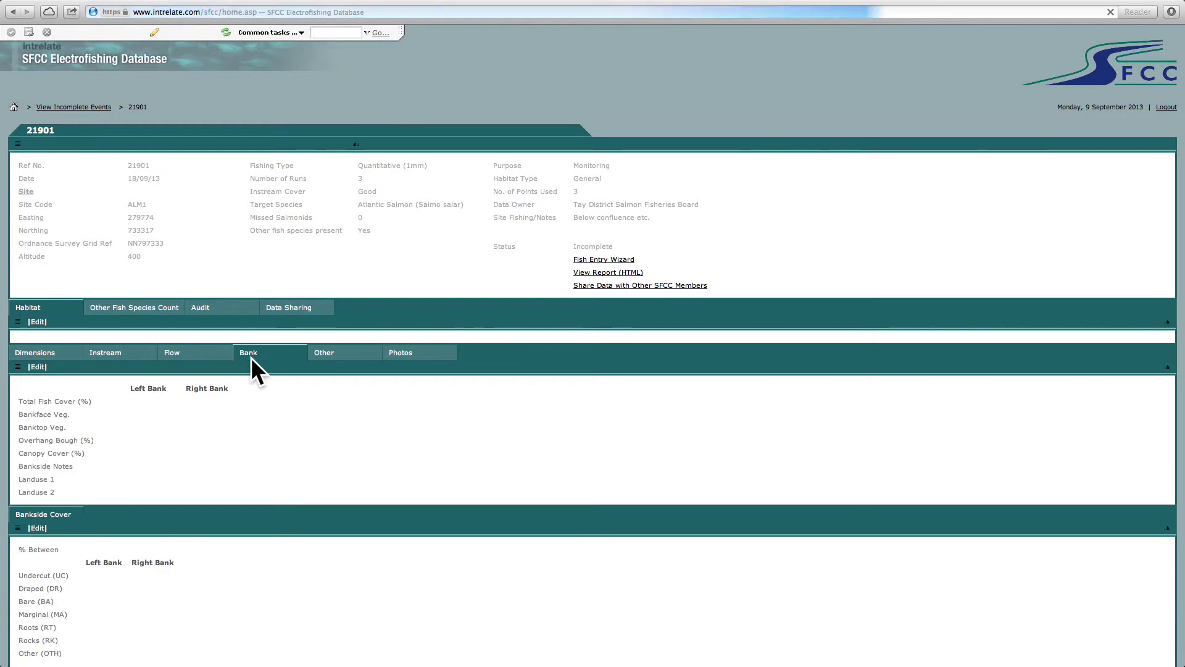
scroll(227, 478, down, 1)
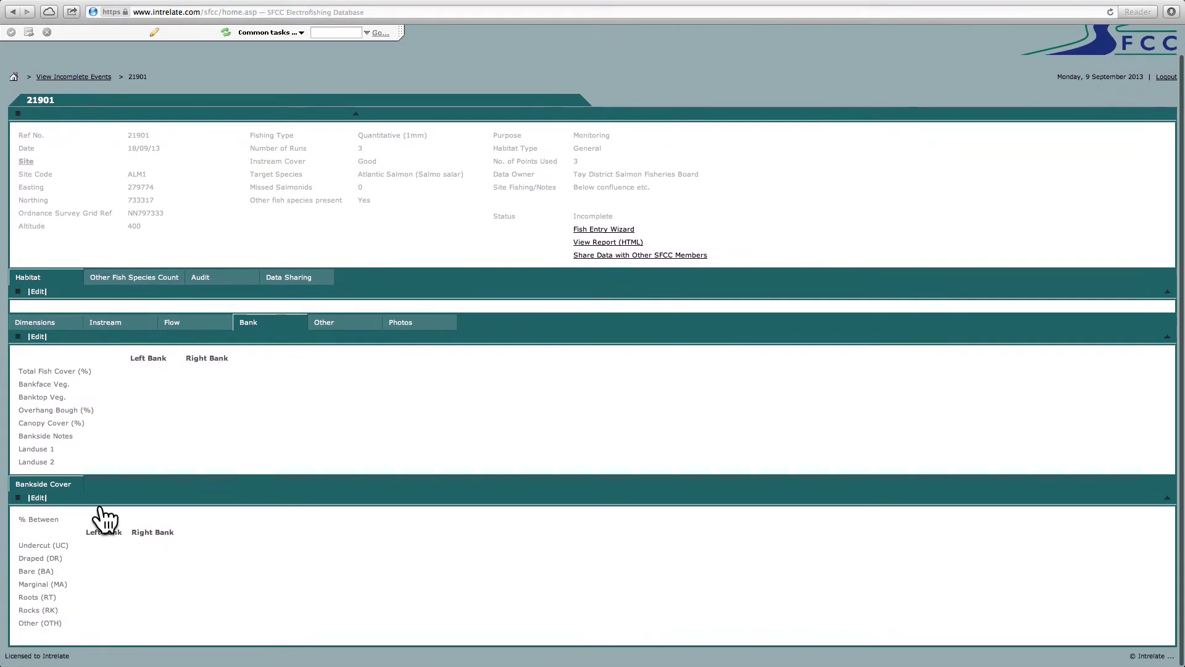
click(36, 494)
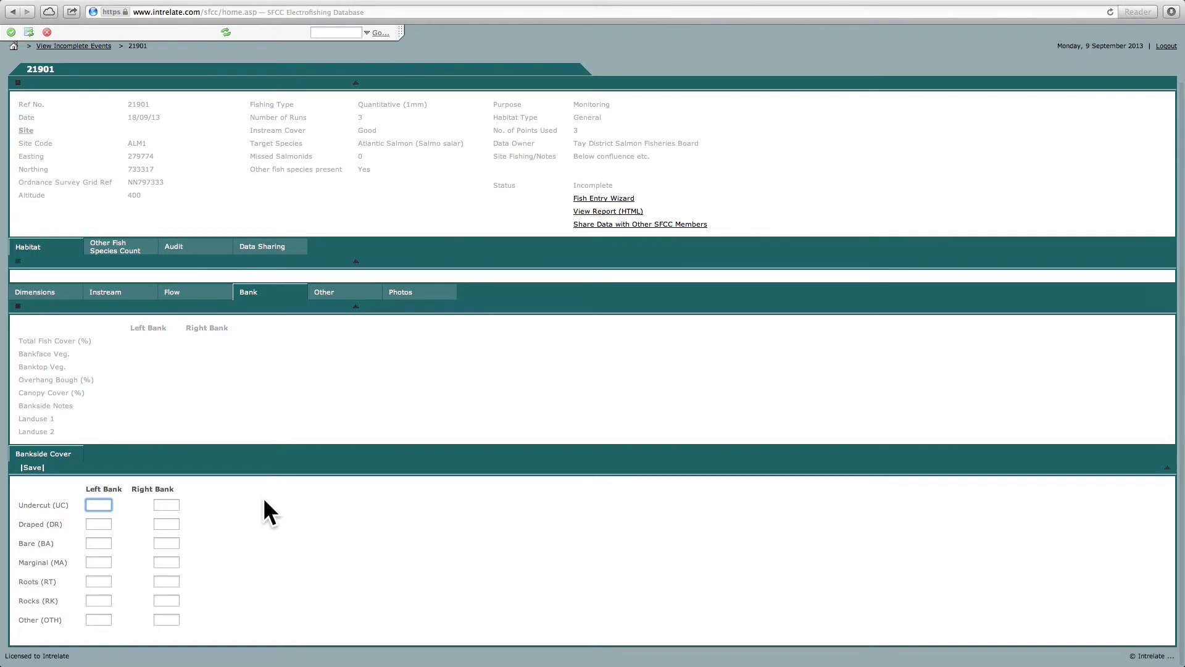
text(10)
key(Tab)
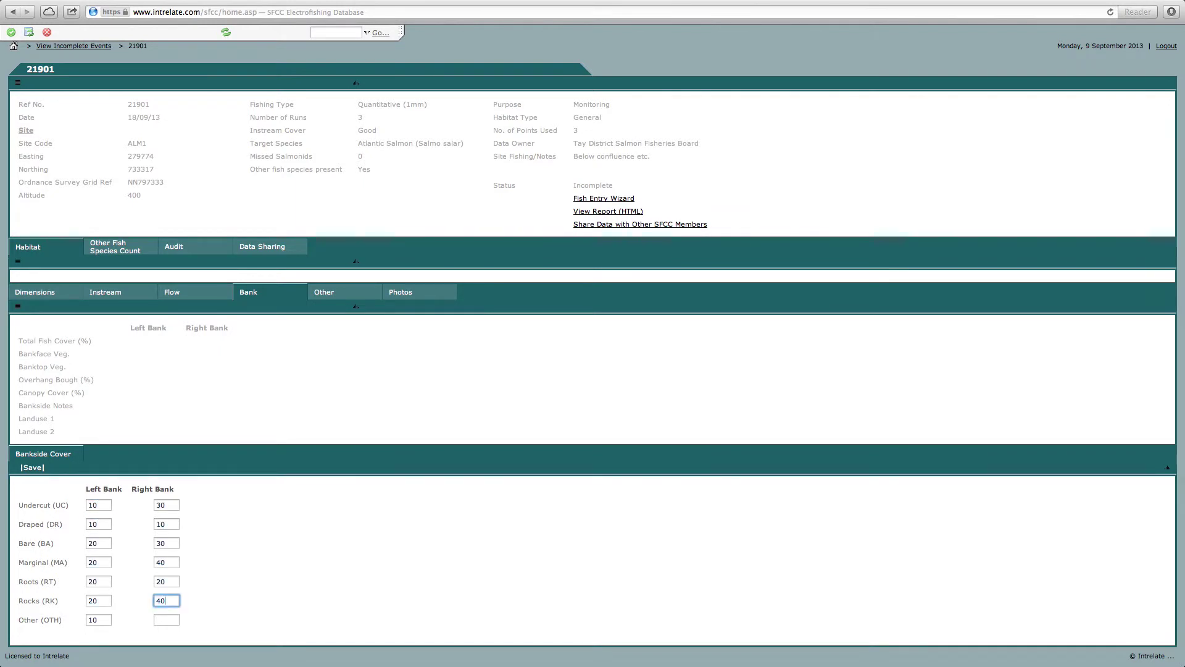
key(Tab)
text(10)
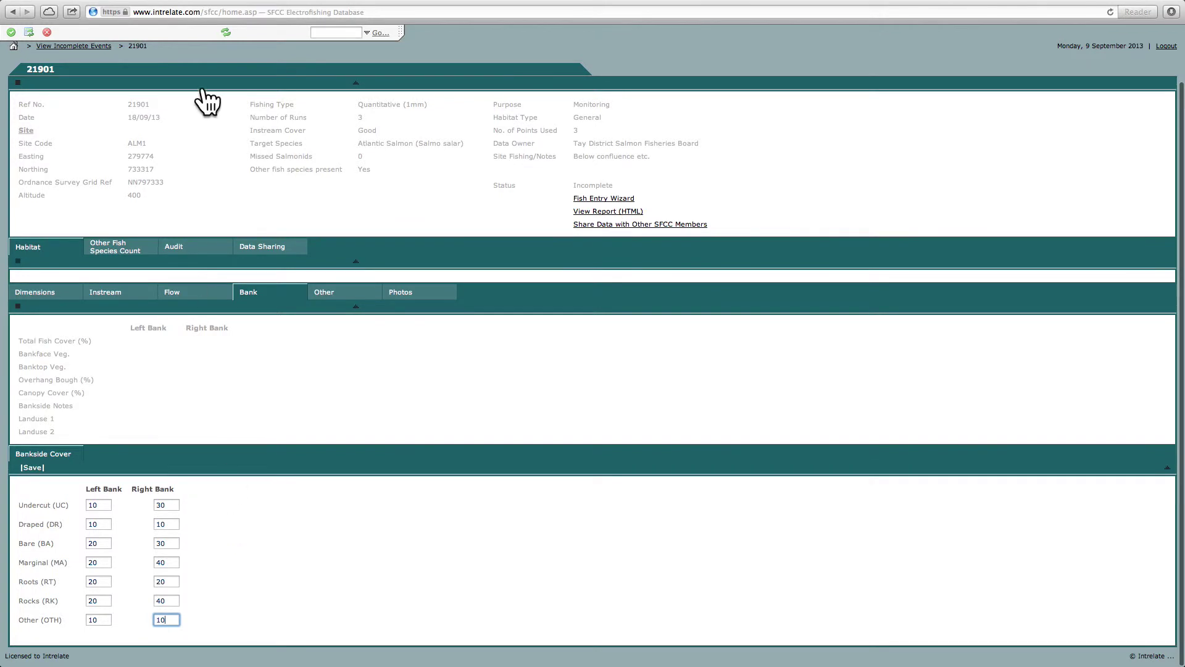
click(10, 32)
click(246, 400)
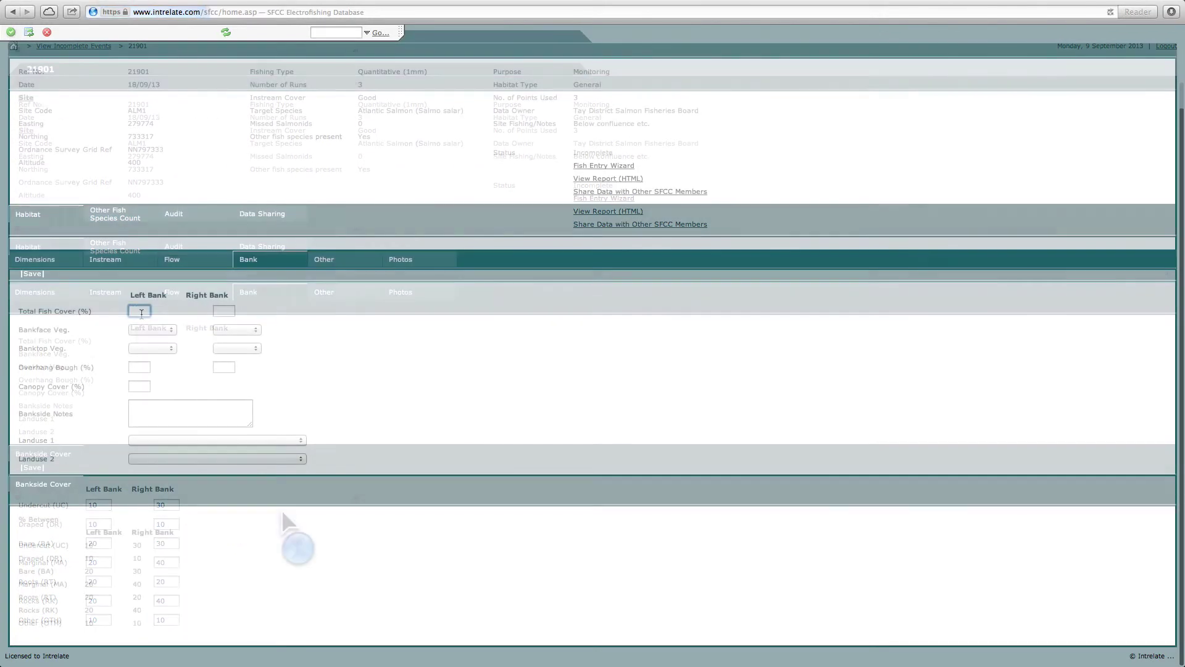
- Enter fish cover 80 left and 70 right, with Uniform bankface and Simple banktop vegetation
click(140, 313)
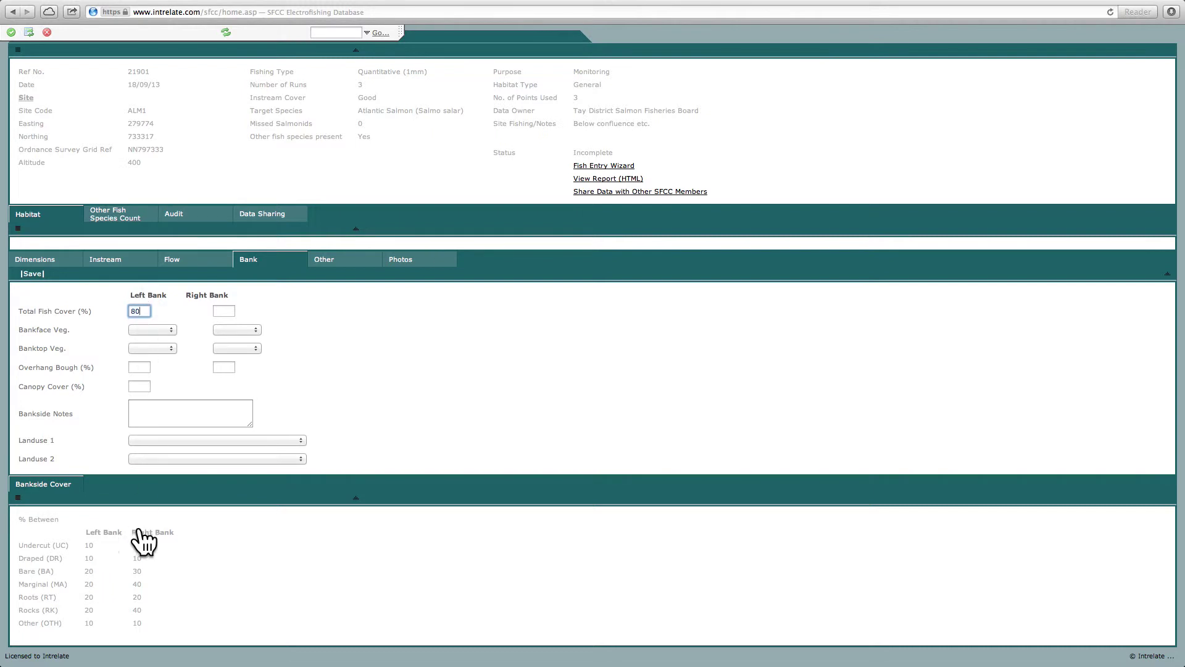
key(Tab)
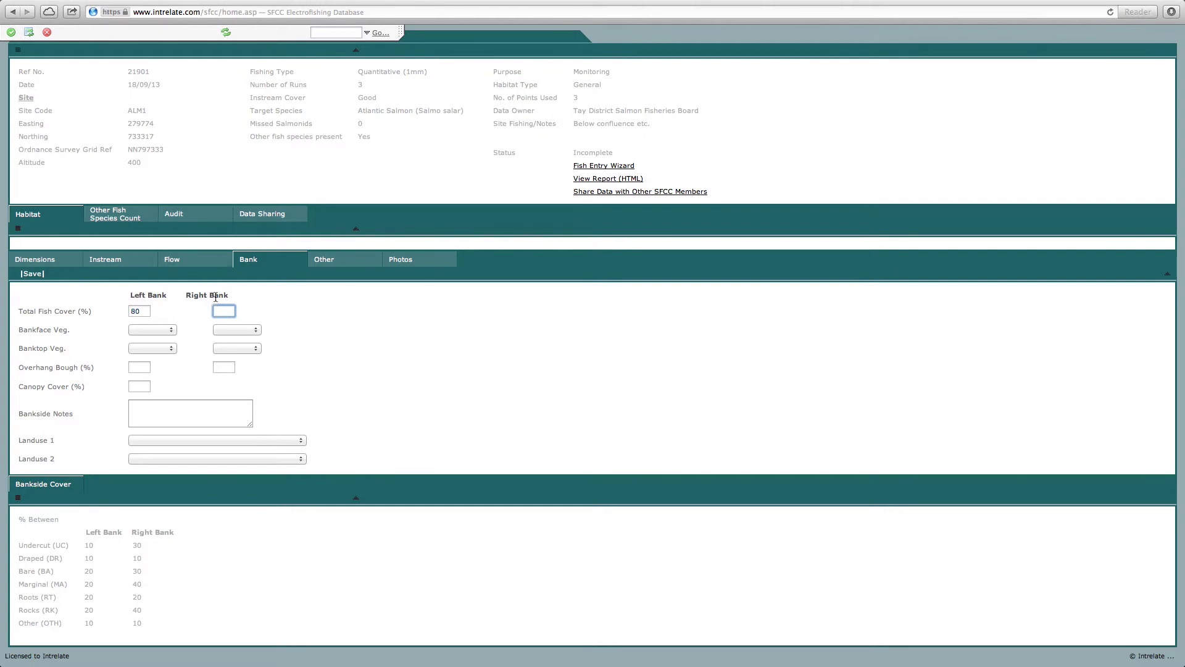
text(70)
click(159, 328)
click(158, 350)
click(238, 330)
click(233, 349)
click(160, 347)
click(162, 377)
click(225, 348)
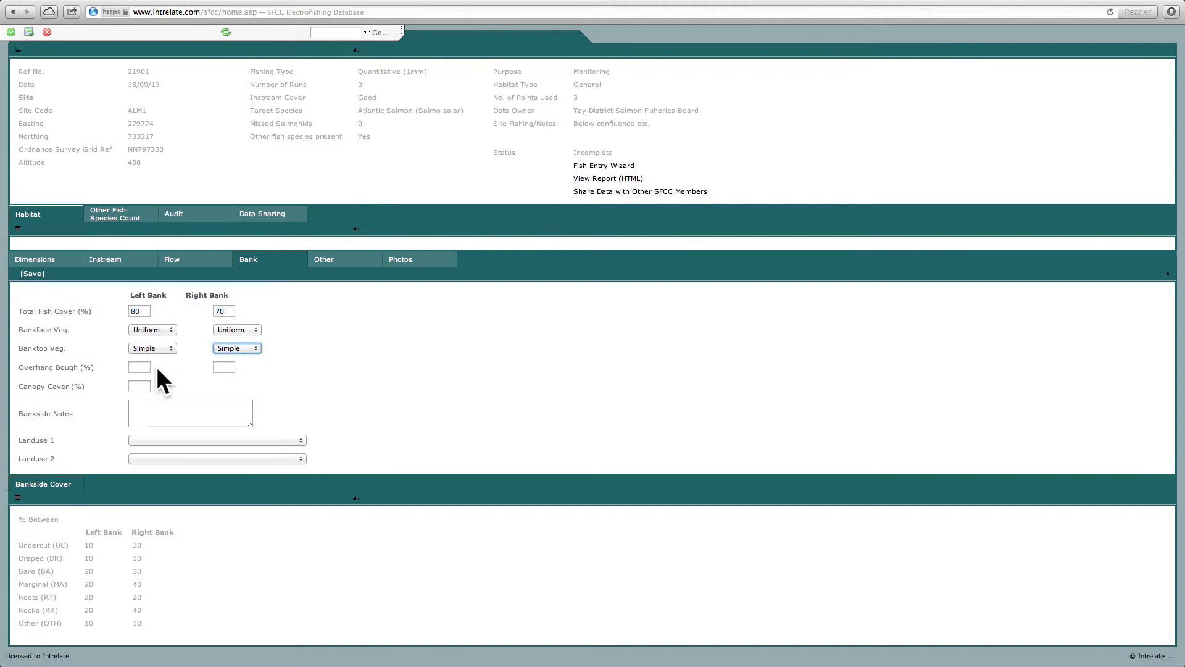
- Enter overhanging boughs 40 left and 30 right, and canopy cover 10
click(146, 371)
text(40)
click(225, 368)
text(30)
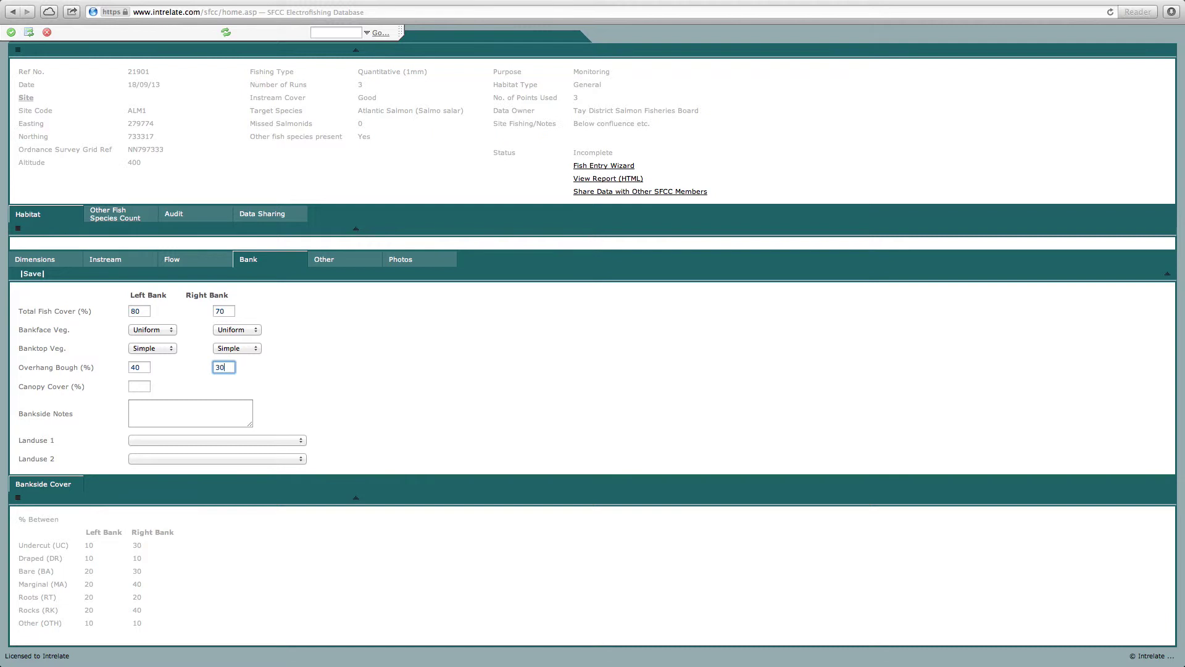
click(132, 387)
click(169, 422)
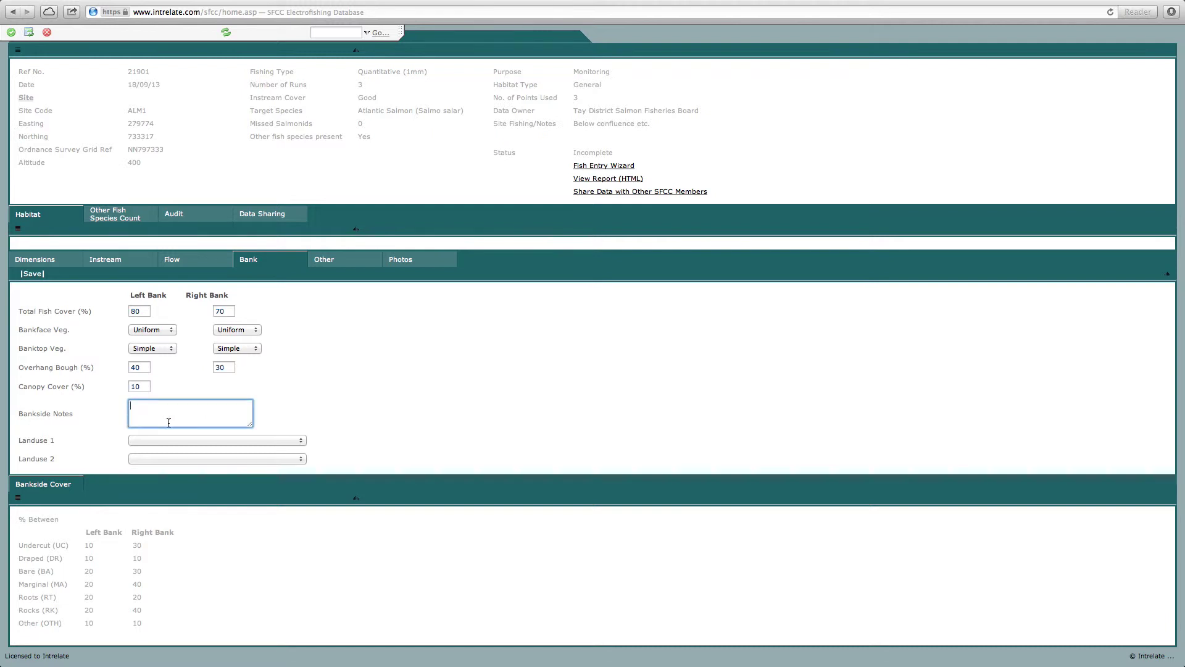
- Set landuse to Improved/semi-improved grass and Arable, then save the bank details
click(166, 440)
click(189, 497)
click(186, 459)
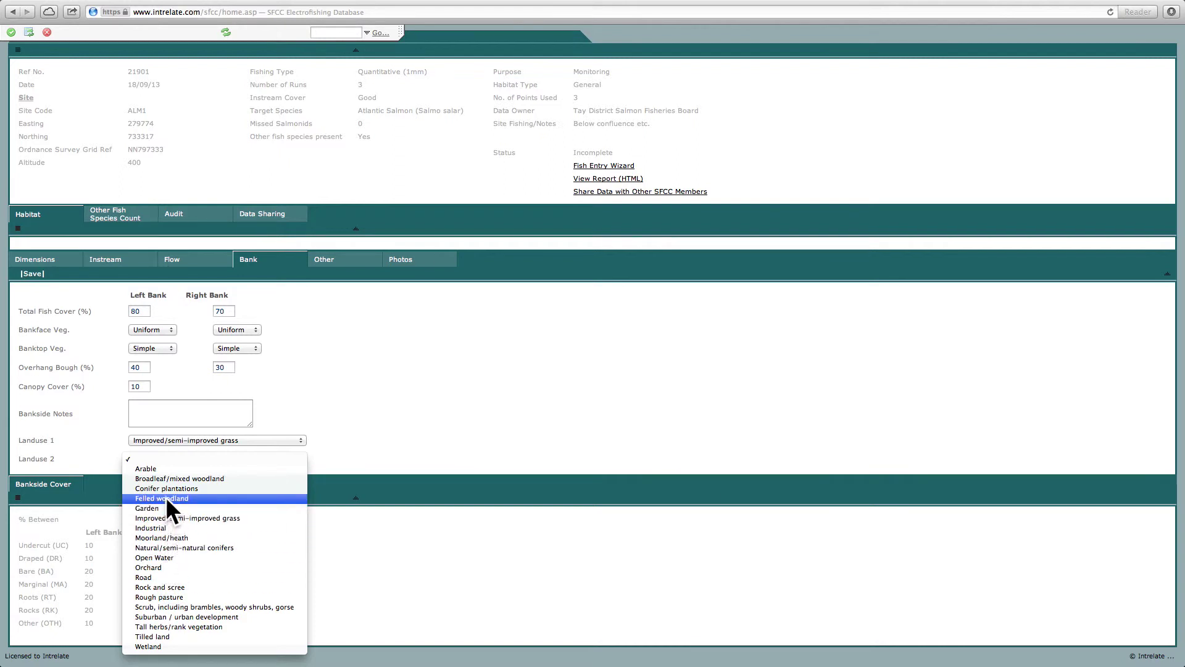
click(162, 469)
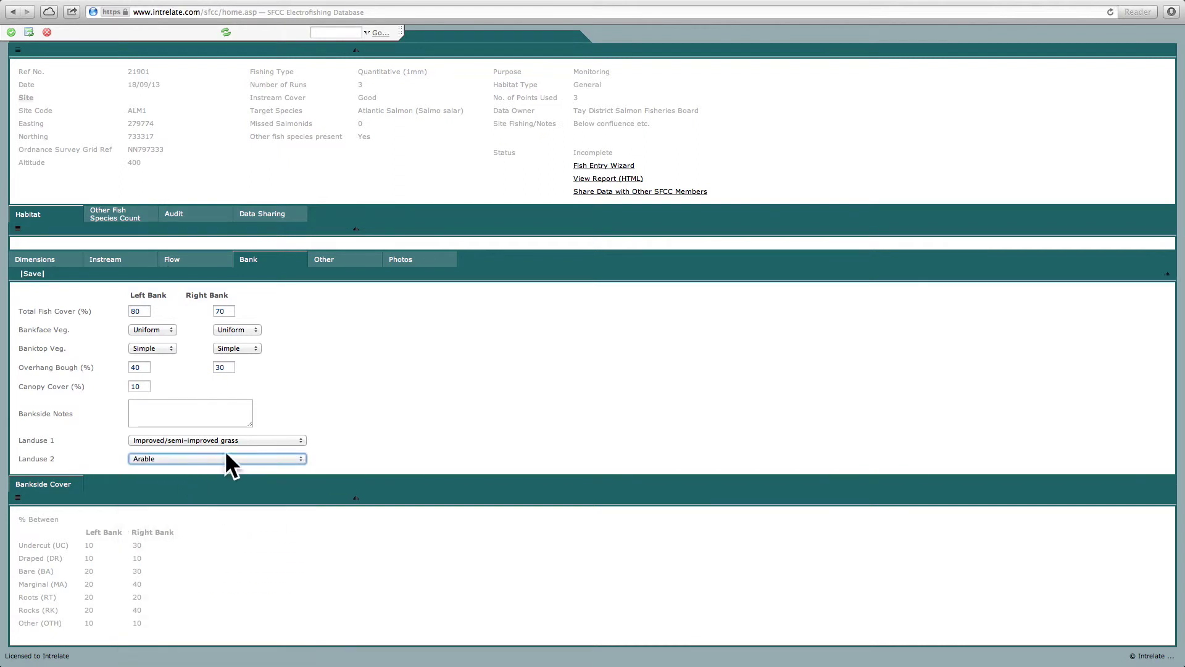
click(12, 33)
click(319, 354)
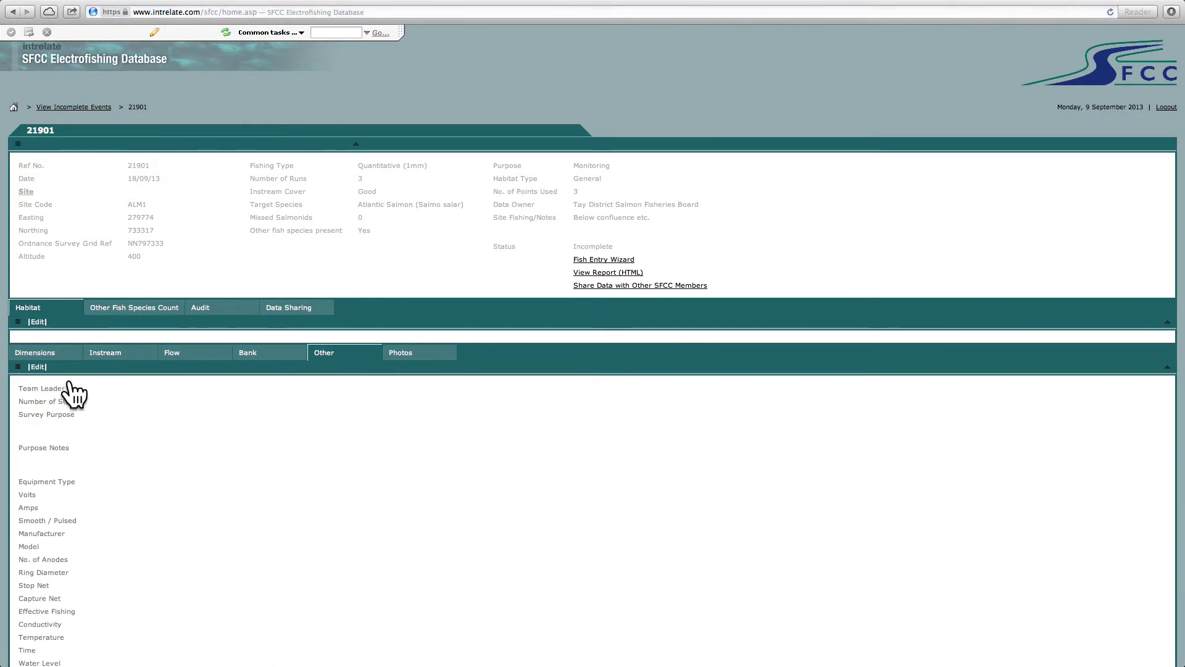
- Edit the other survey details, entering the team leader's name and starting the staff count
scroll(74, 395, down, 5)
click(37, 181)
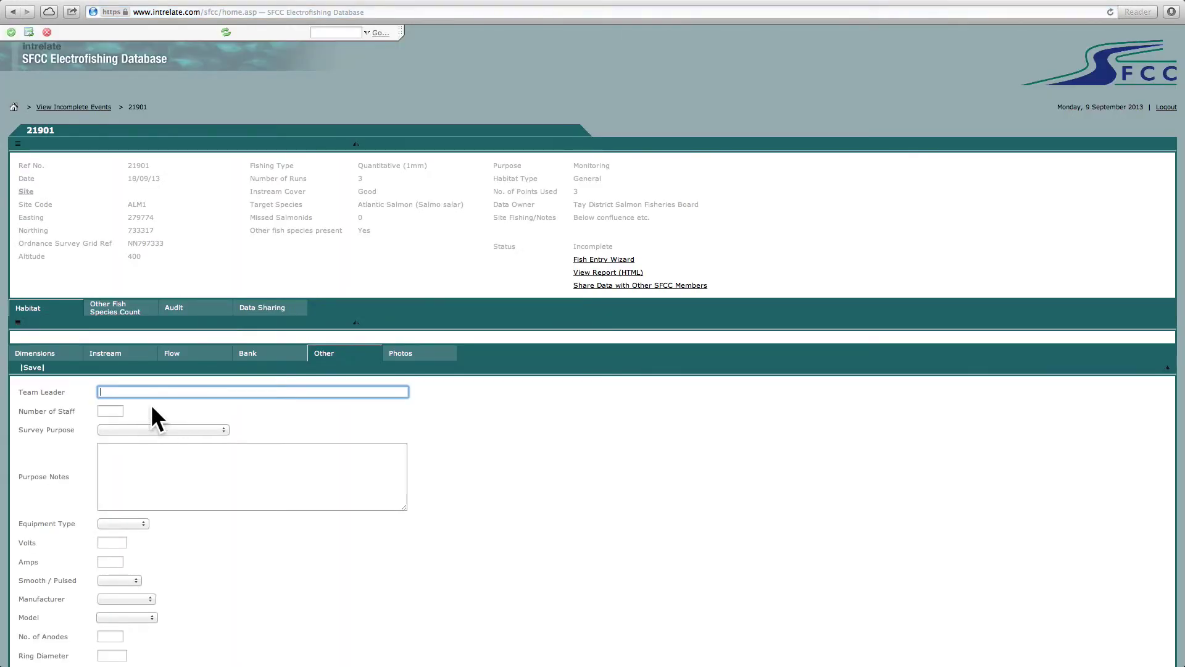
key(Tab)
click(120, 412)
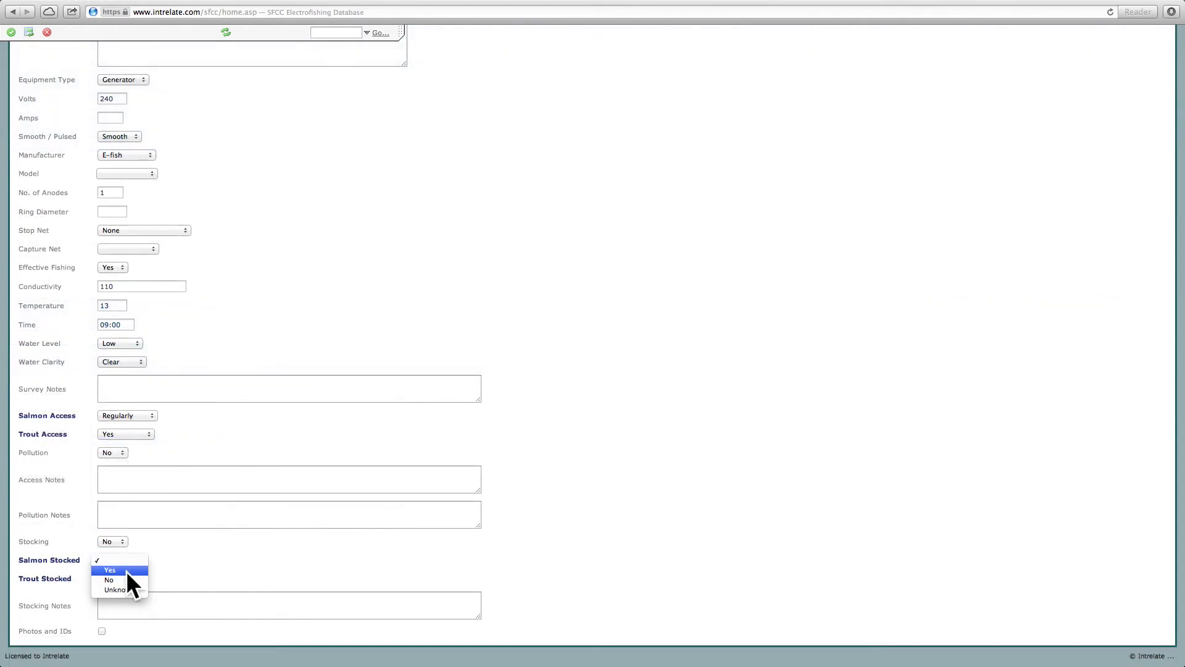
- Set salmon and trout stocked to No, mark photos/IDs taken, save, and show other species counts
click(127, 579)
click(126, 579)
click(126, 596)
click(101, 631)
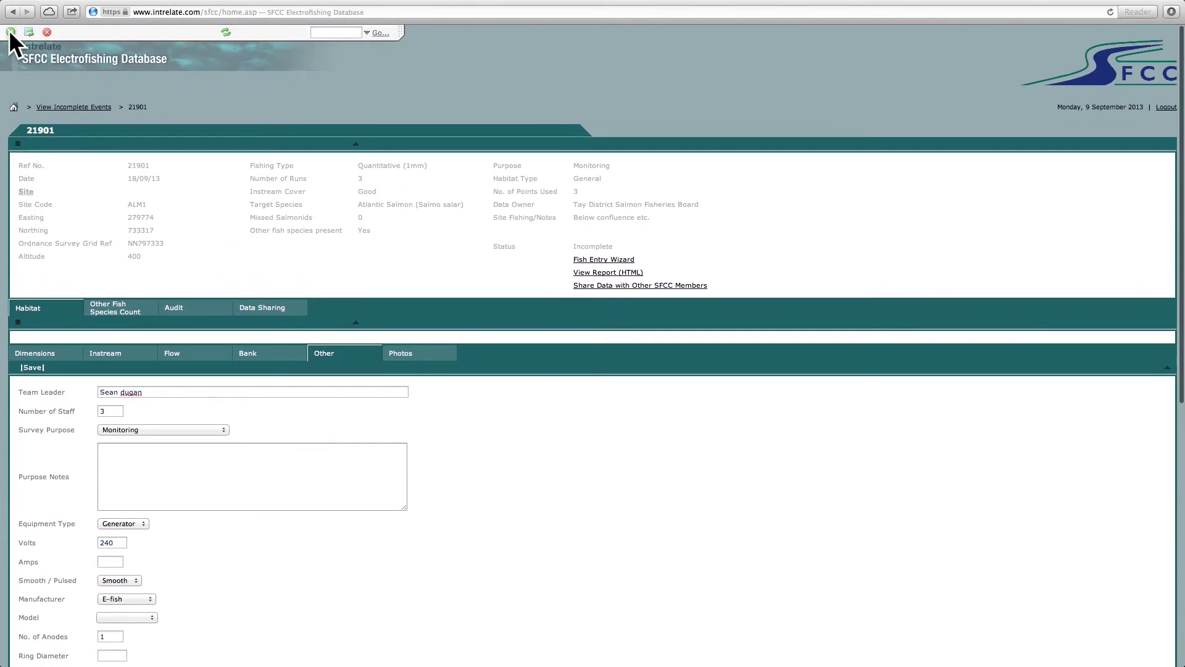
click(11, 32)
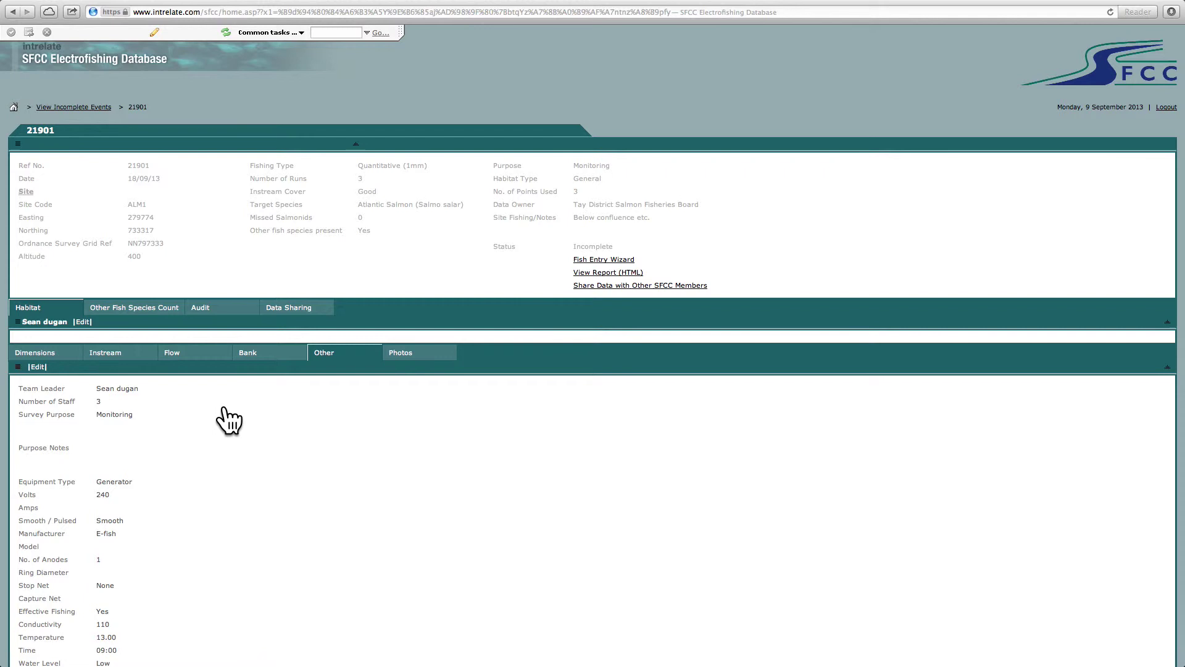
click(134, 309)
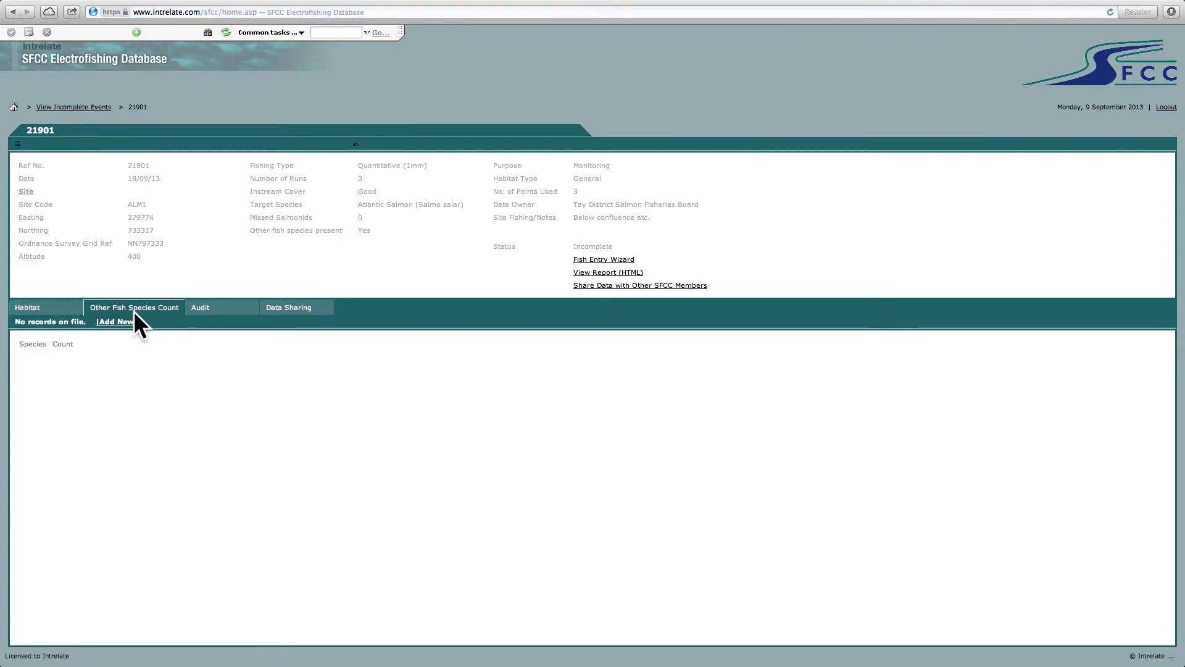
- Add and save a River Lamprey (Lampern) record with a count of 25
click(115, 323)
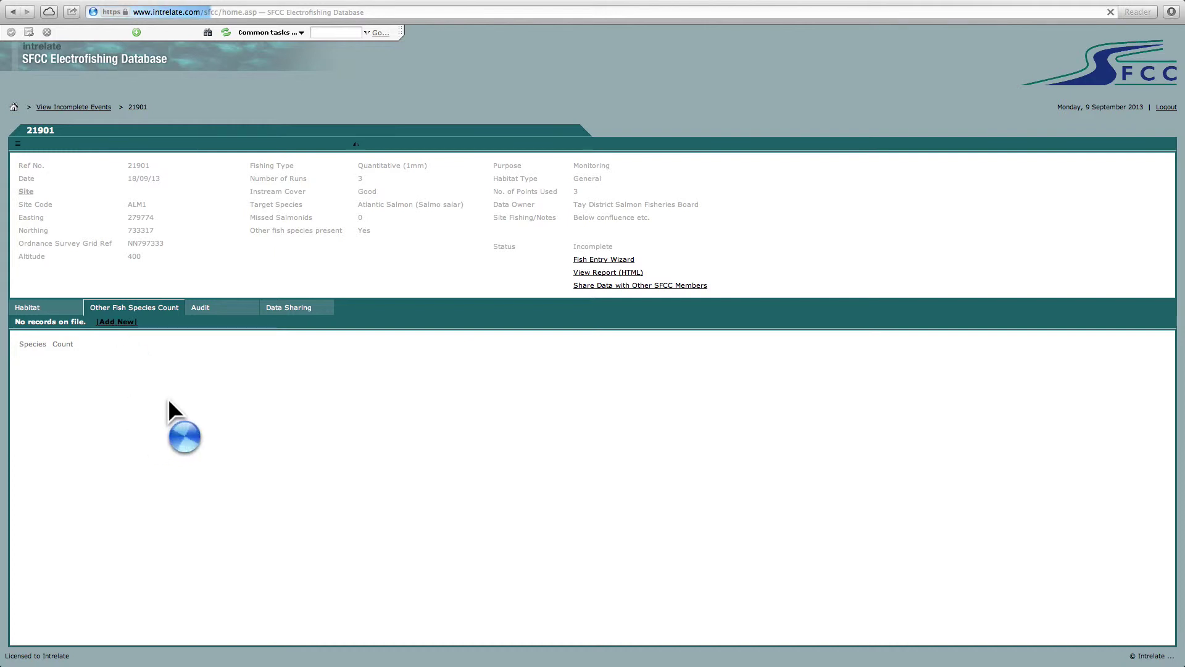
click(146, 345)
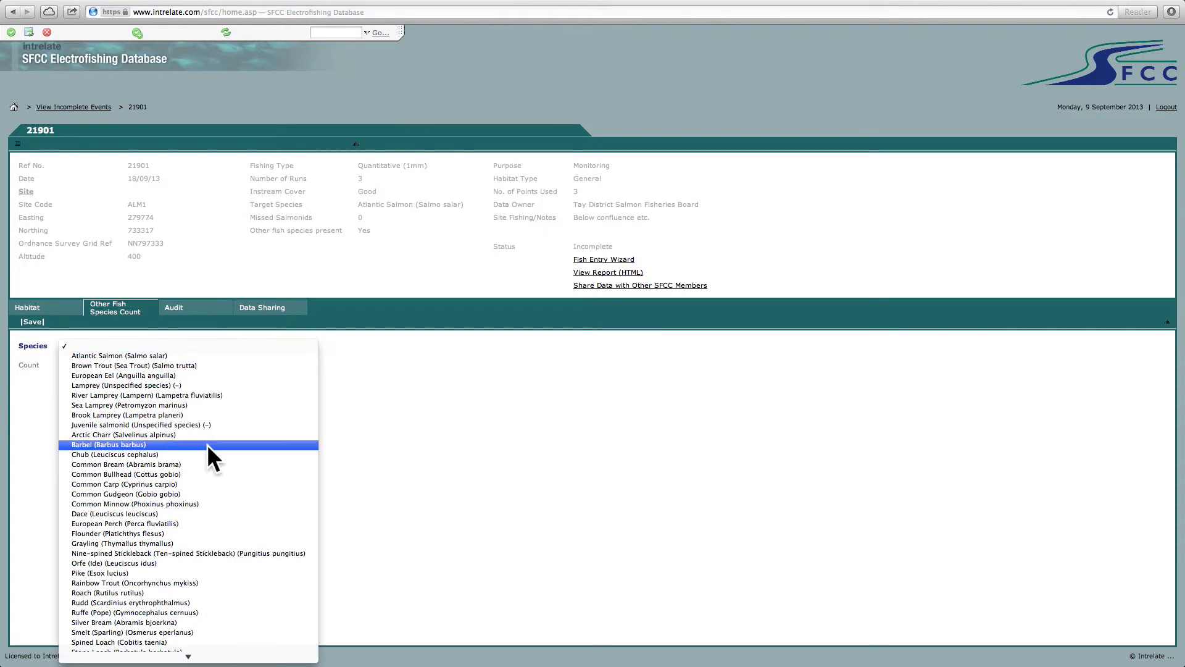
click(123, 394)
click(133, 365)
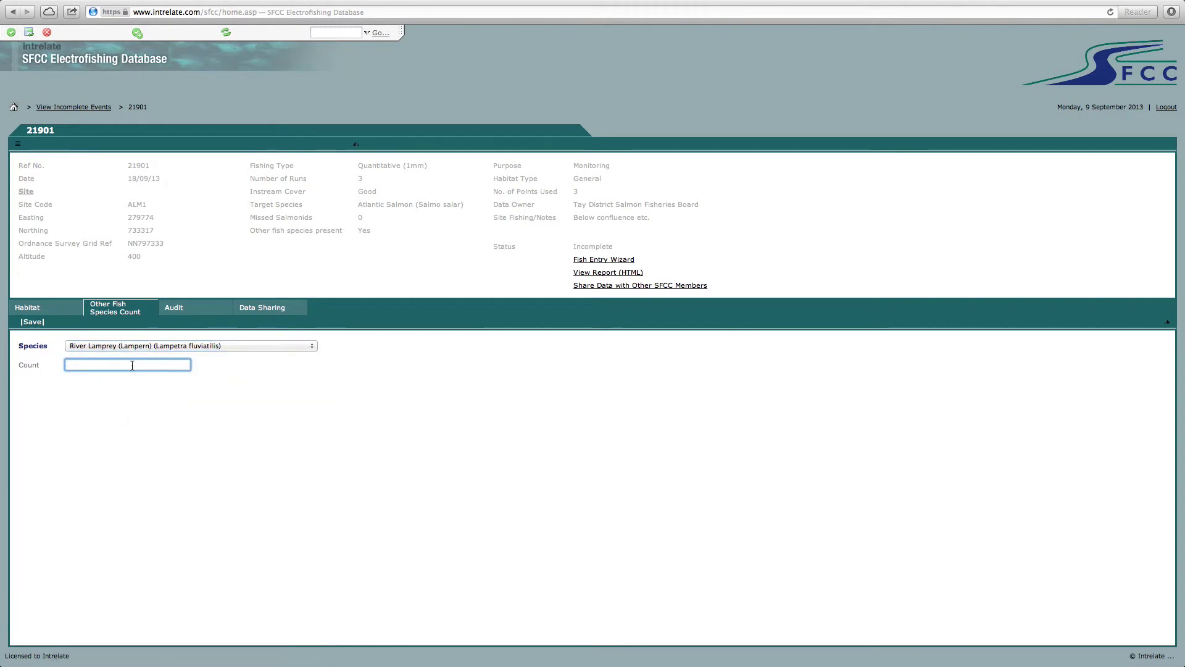
text(25)
click(11, 32)
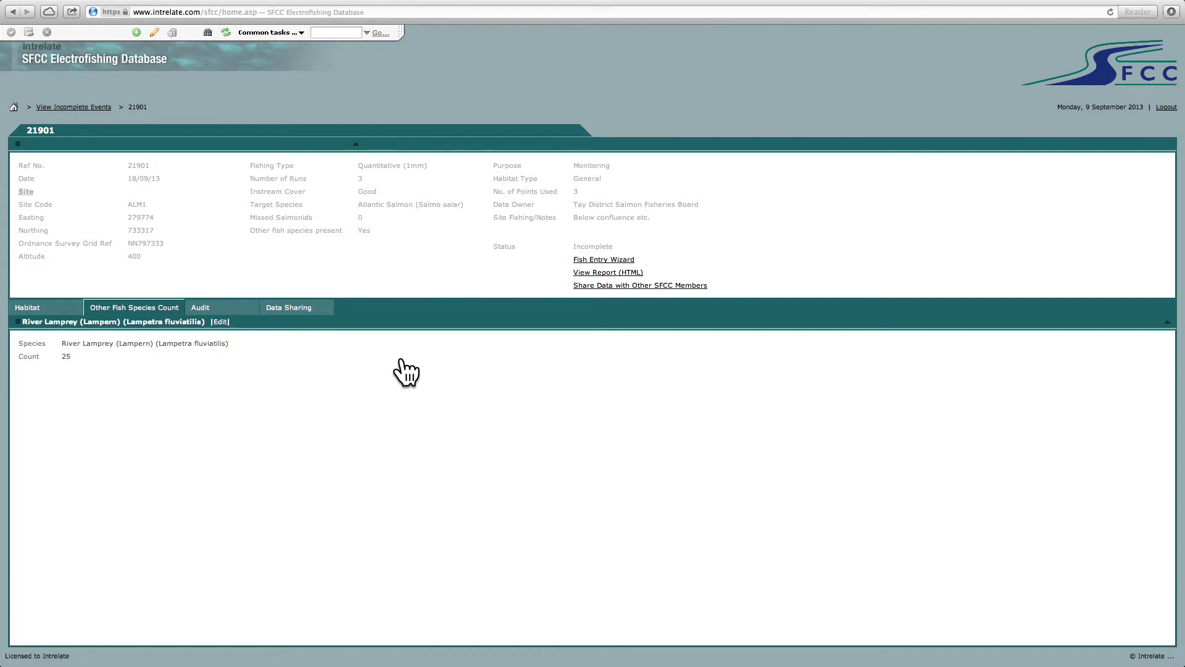
- In the Fish Entry Wizard, select Atlantic Salmon and go to Fish Measurement
click(593, 259)
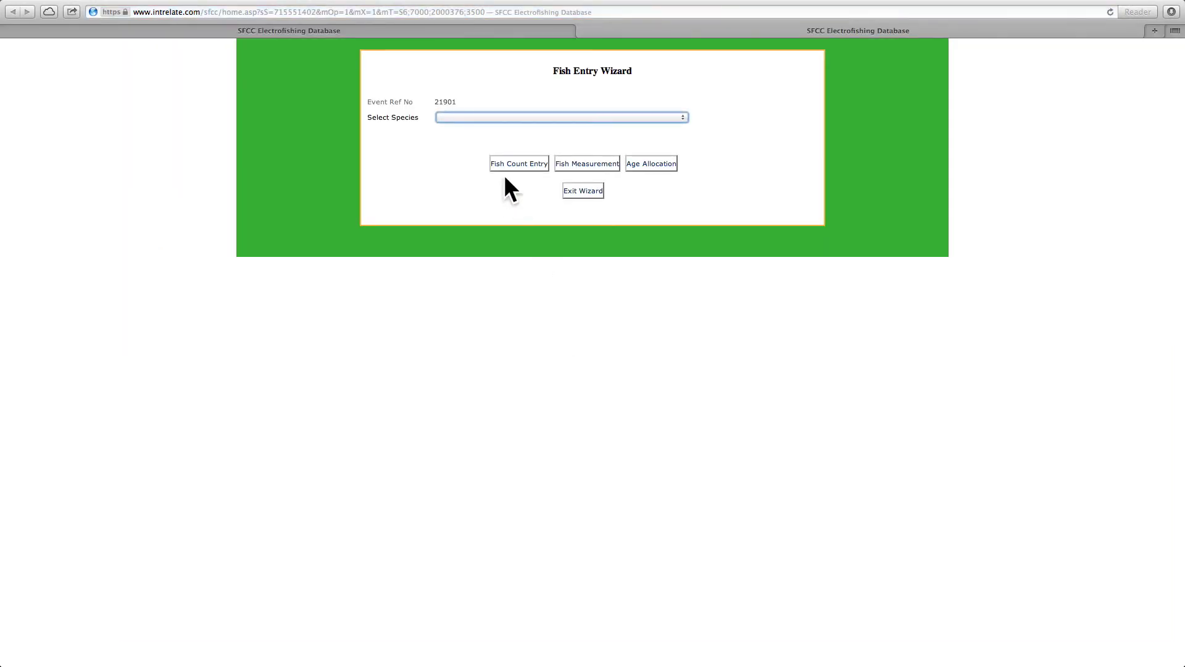
click(478, 118)
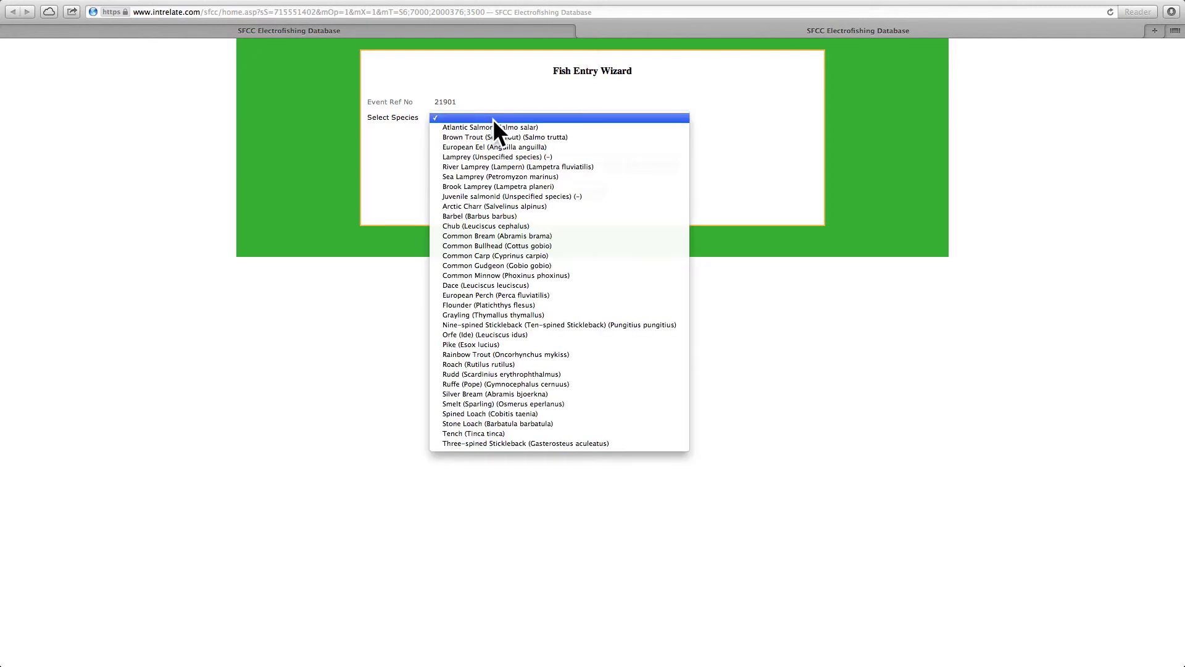
click(502, 127)
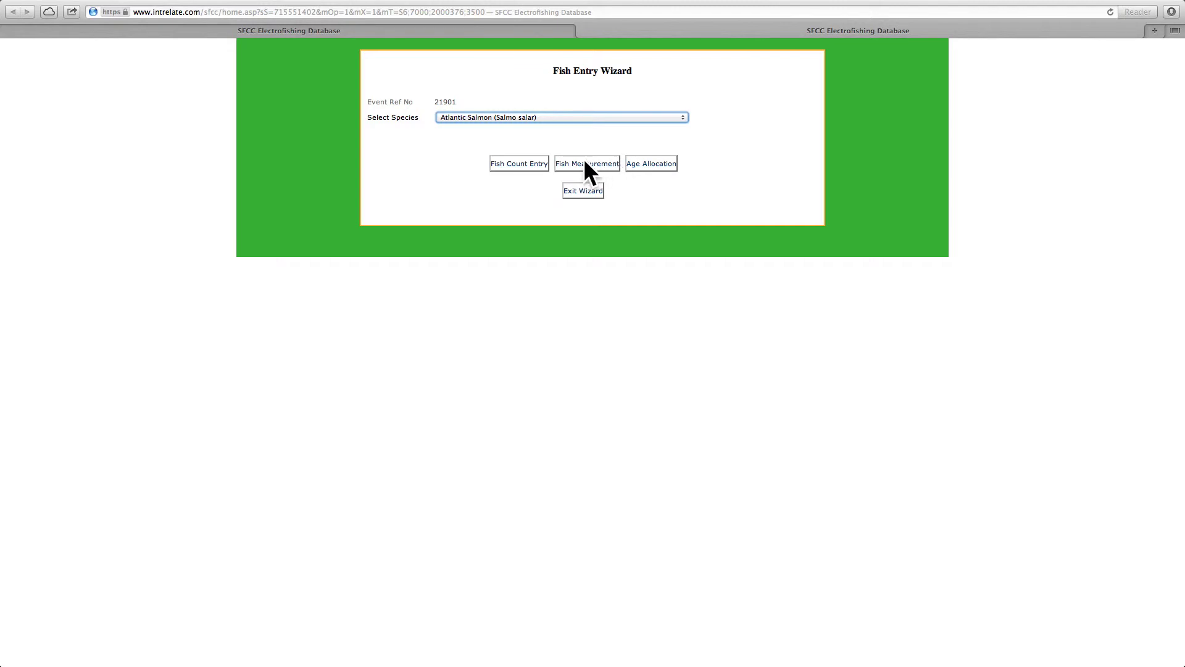
click(520, 163)
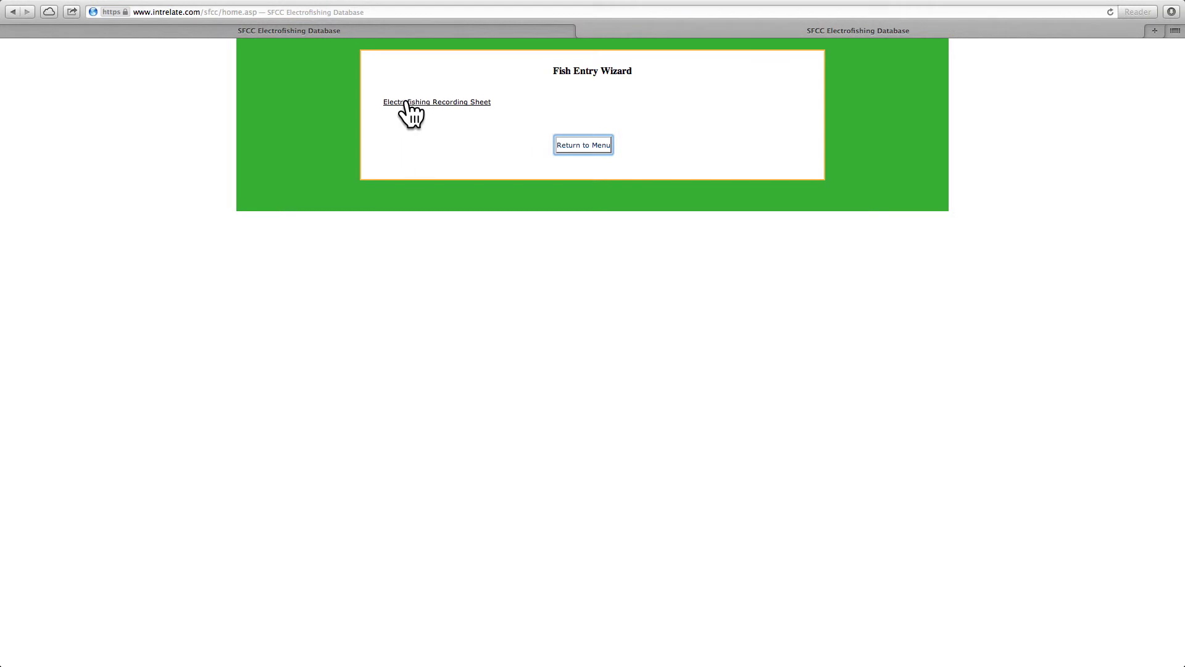
- Open the recording sheet and enter run 1's smallest-length counts, correcting the 59 mm count to 3
click(462, 103)
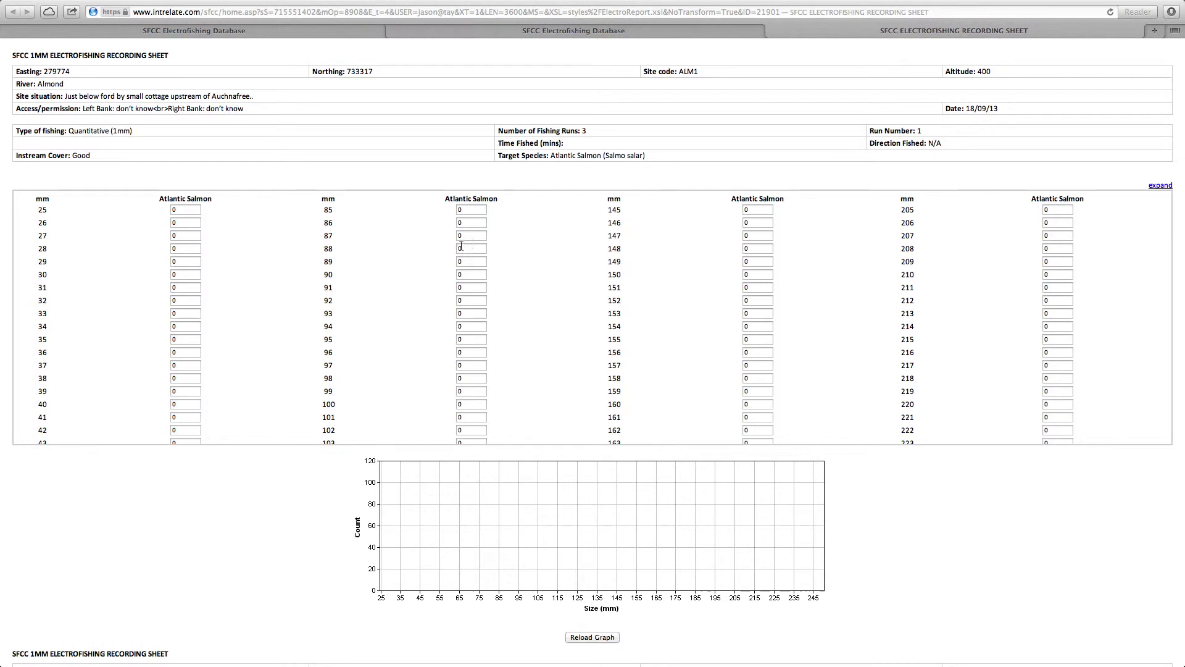
scroll(420, 278, up, 1)
scroll(422, 284, down, 1)
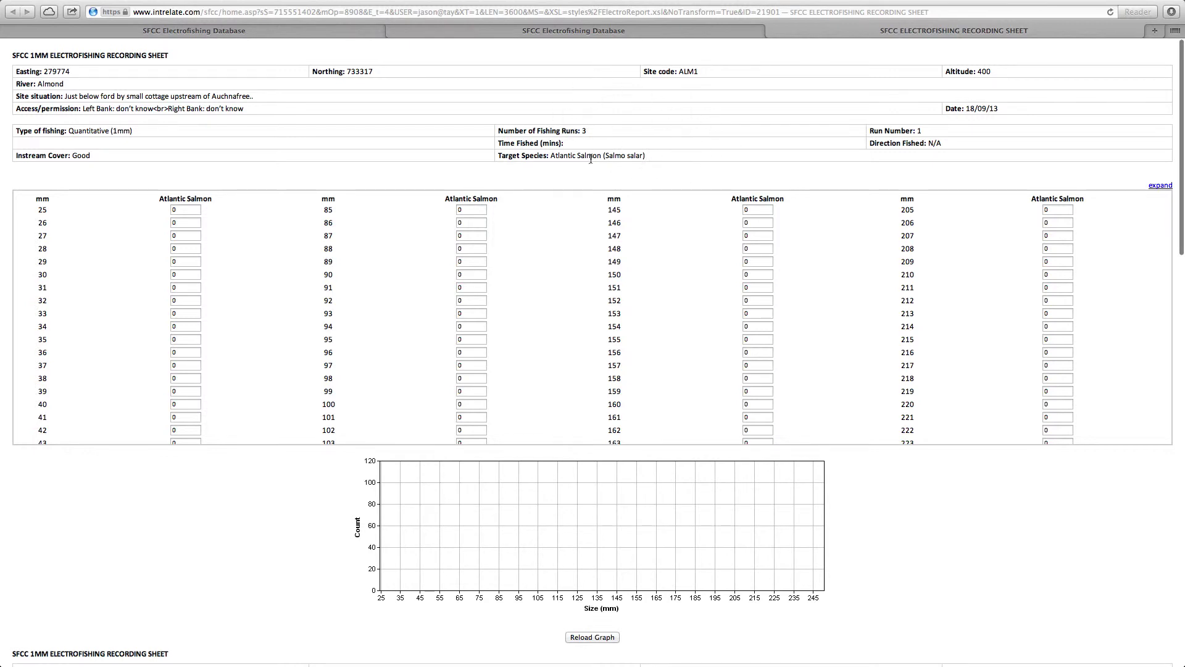
scroll(182, 308, down, 5)
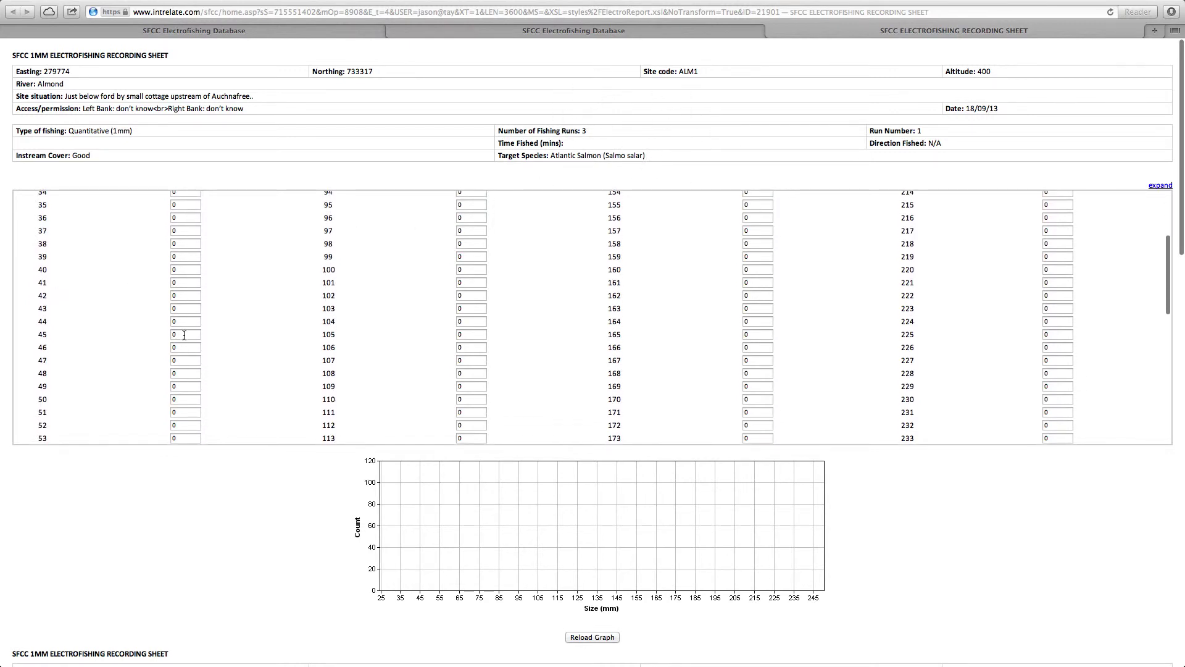
scroll(183, 288, up, 2)
click(185, 286)
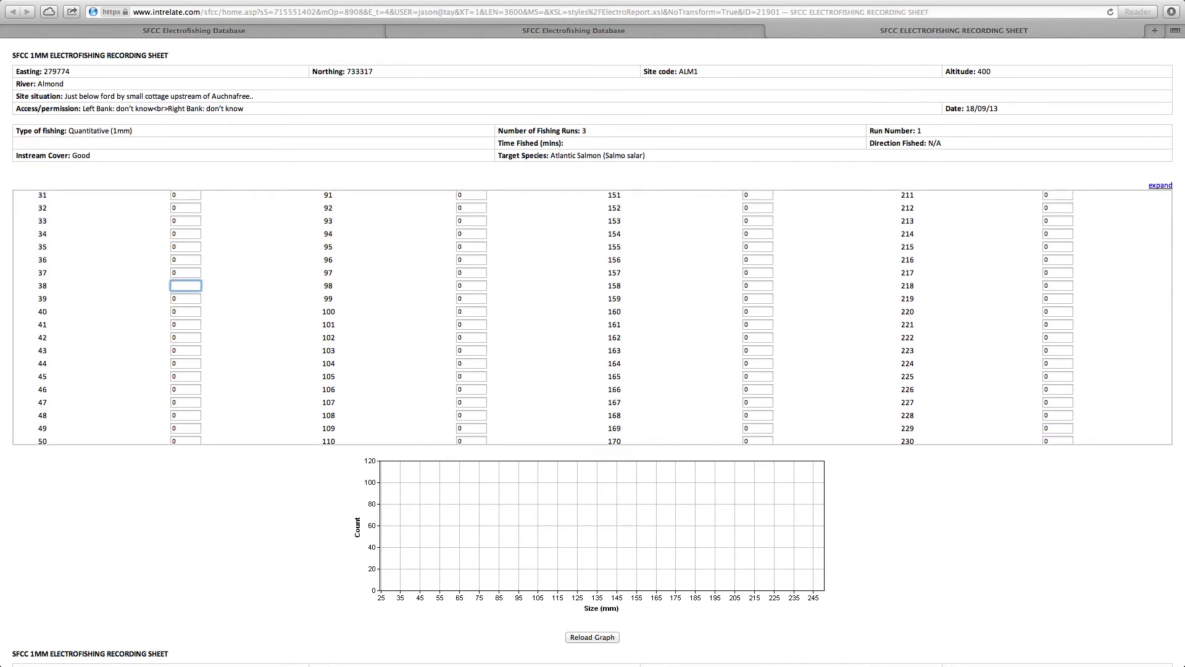
key(super+v)
key(Tab)
text(3)
scroll(185, 345, down, 5)
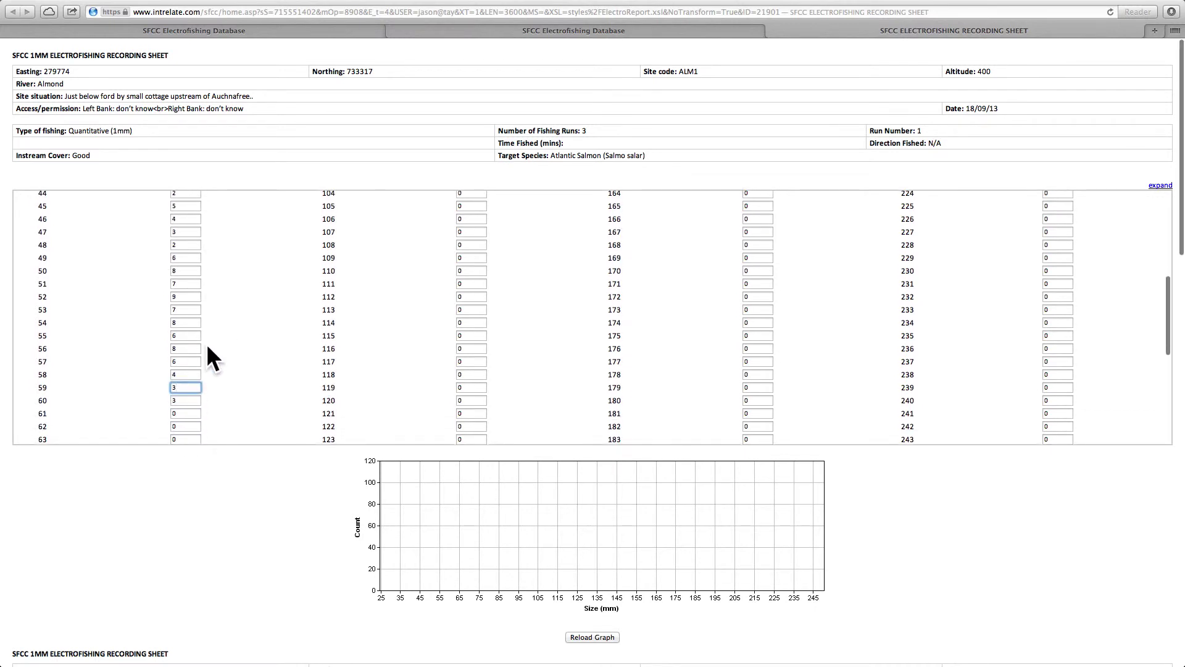
scroll(154, 332, down, 5)
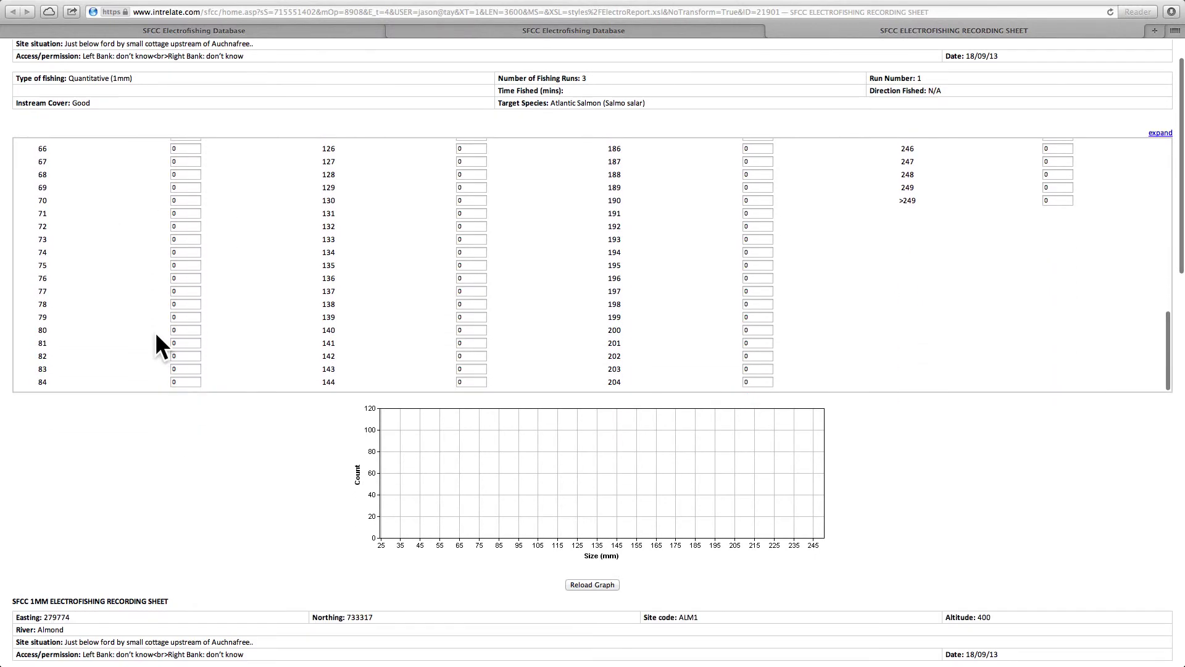
scroll(312, 298, up, 5)
scroll(435, 232, up, 10)
- Enter run 1 counts: 1 at 85 mm, 10 at 148 mm, 2 at 150 mm, 1 at 152 mm
click(464, 210)
key(BackSpace)
text(1)
key(Tab)
key(Tab)
key(Tab)
key(Tab)
key(Tab)
key(Tab)
key(Tab)
key(Tab)
key(Tab)
key(Tab)
key(Tab)
key(Tab)
key(Tab)
key(Tab)
key(Tab)
key(Tab)
key(Tab)
key(Tab)
key(Tab)
key(Tab)
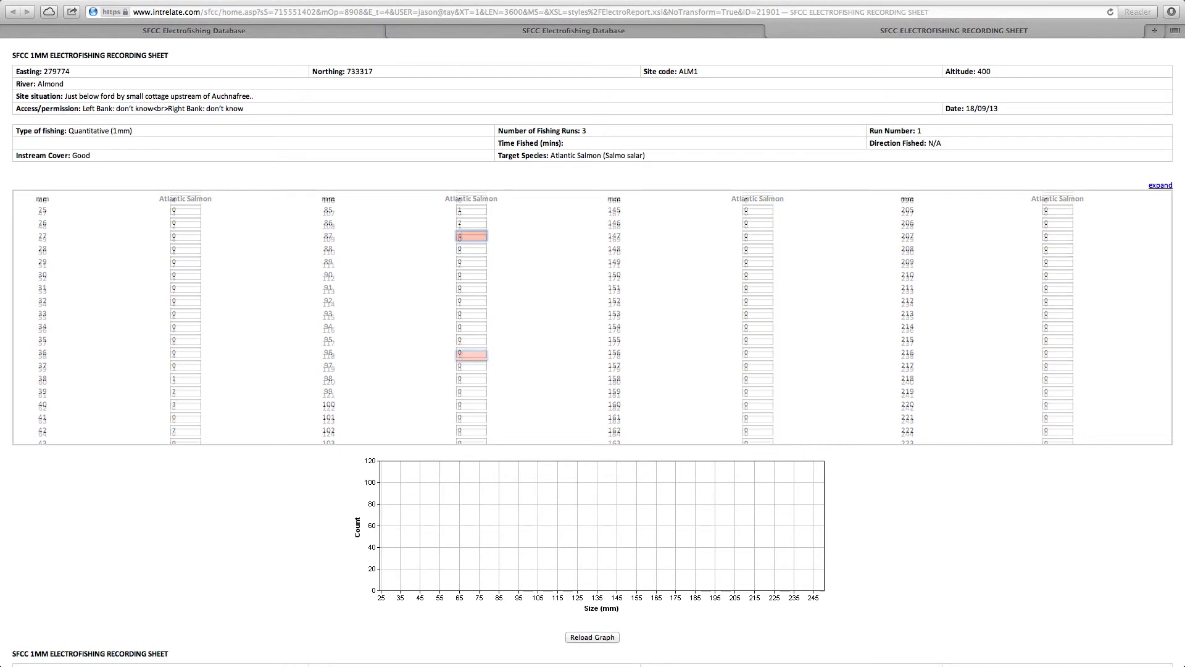
click(758, 248)
text(10)
key(Tab)
key(Tab)
text(2)
key(Tab)
key(Tab)
text(1)
key(Tab)
key(Tab)
scroll(693, 327, down, 10)
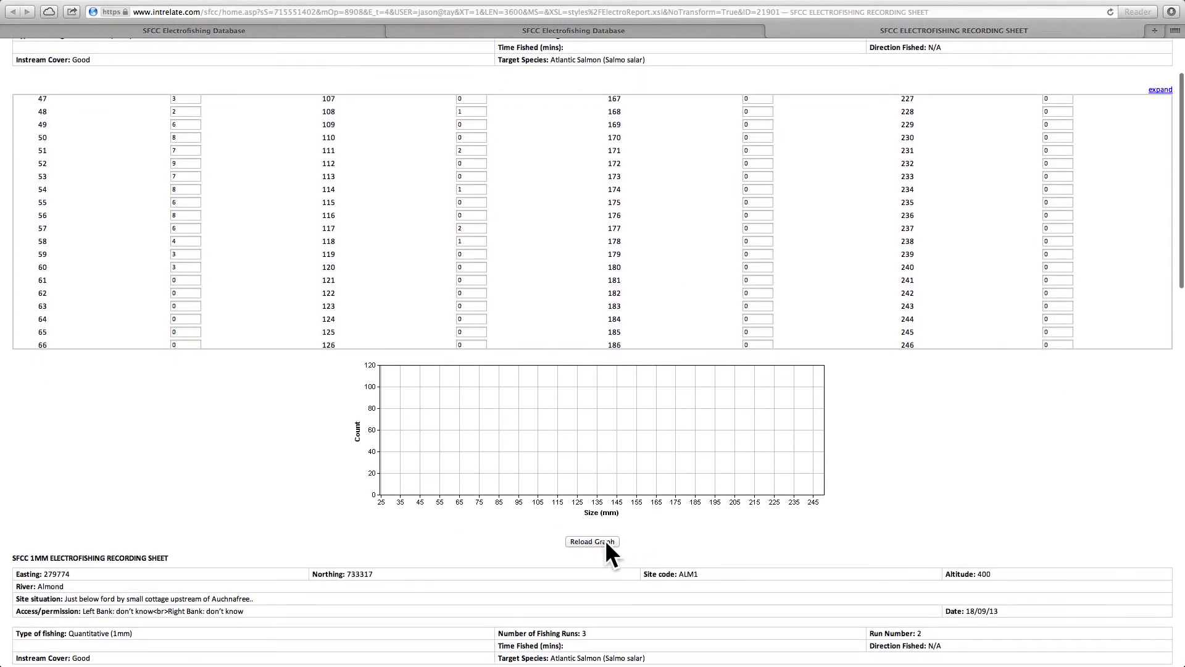
- Reload the length histogram from run 1's salmon counts
click(592, 542)
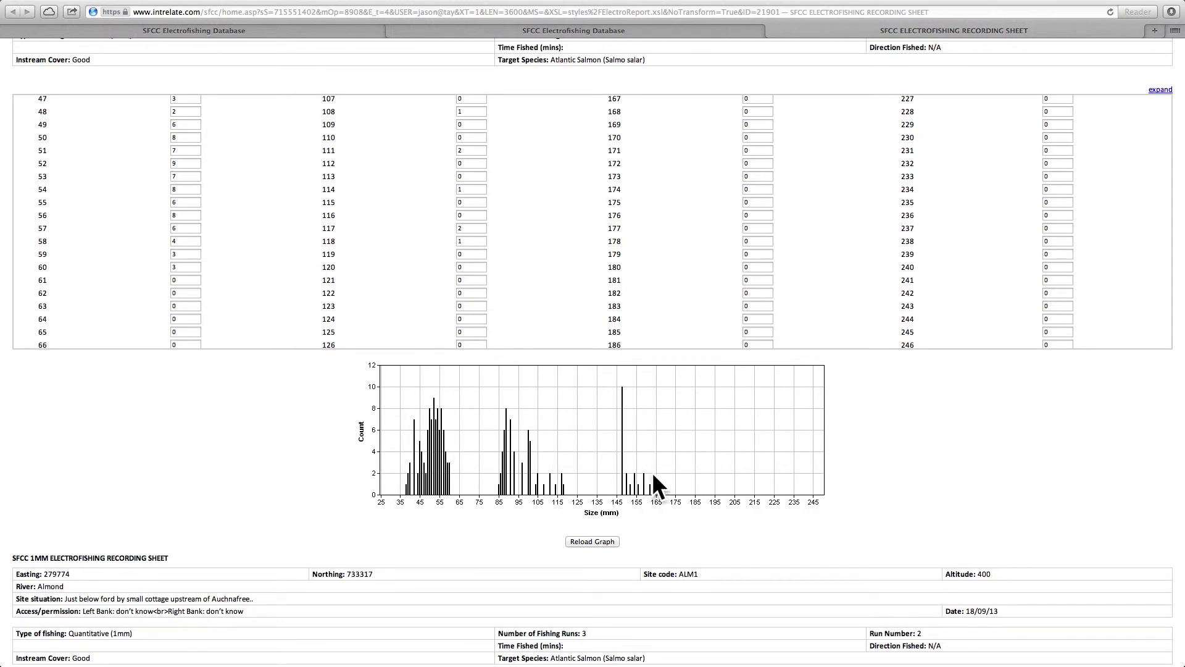
scroll(898, 372, down, 6)
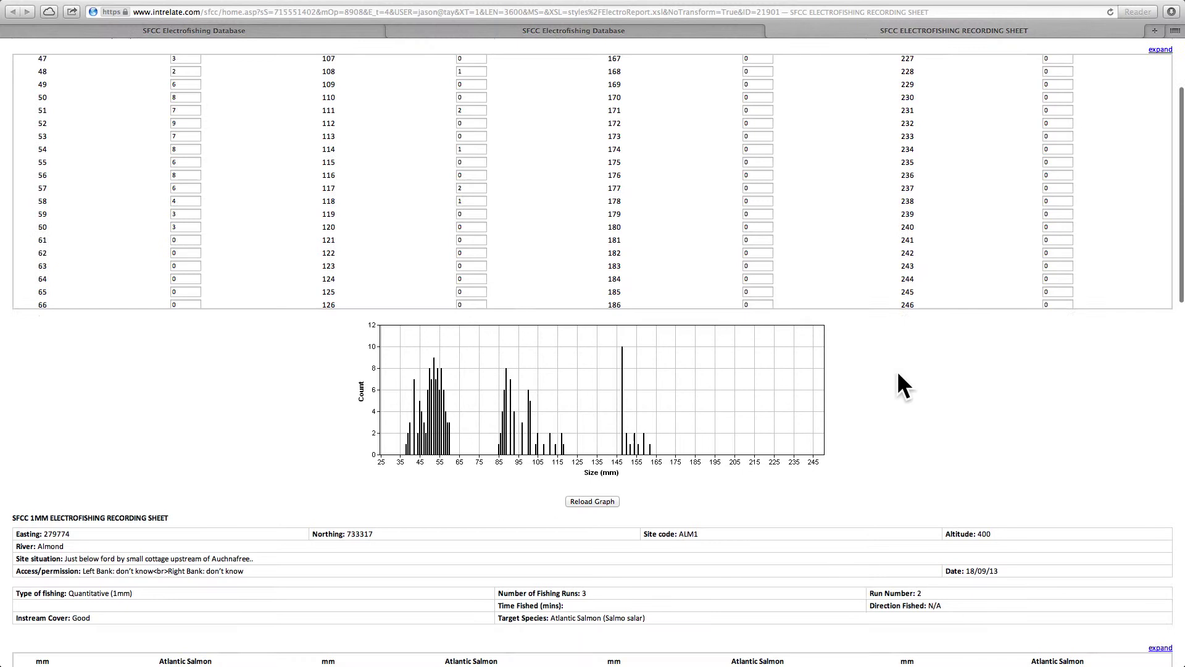
scroll(849, 413, down, 3)
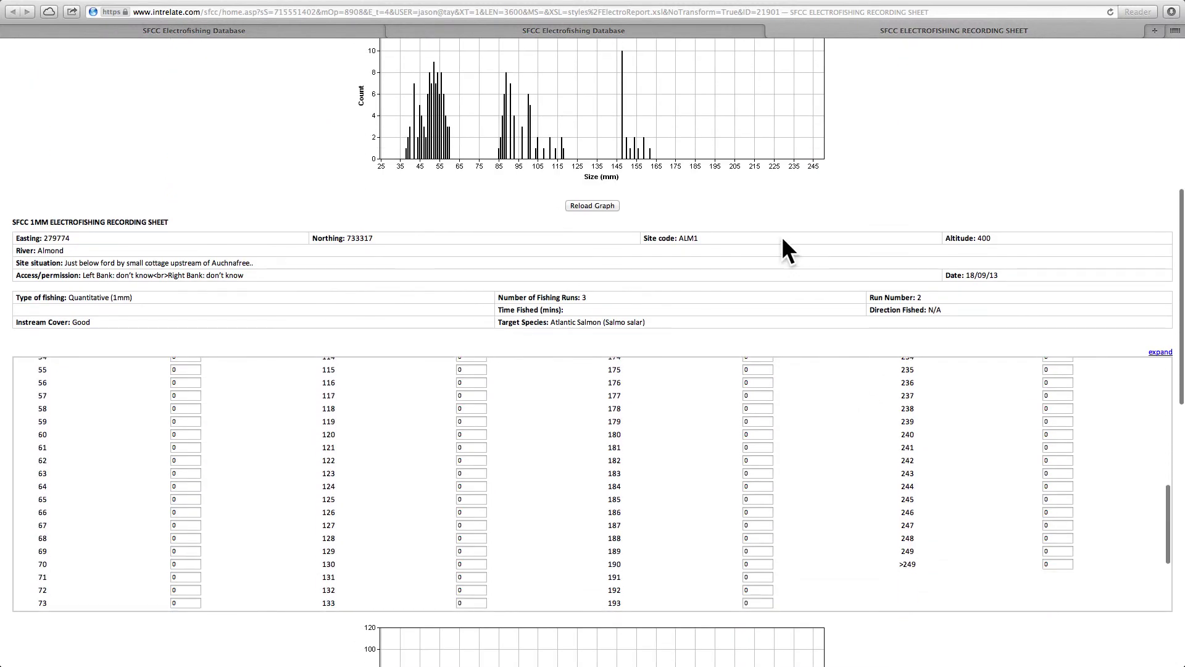
scroll(785, 234, down, 2)
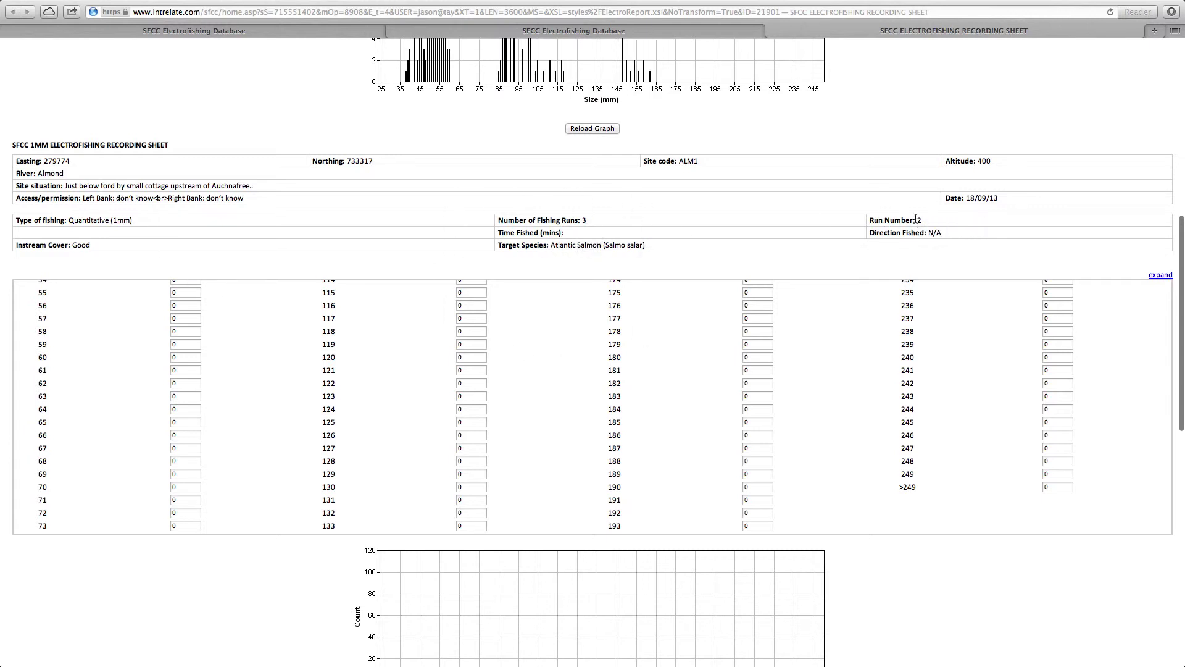
scroll(546, 405, up, 5)
scroll(132, 421, up, 6)
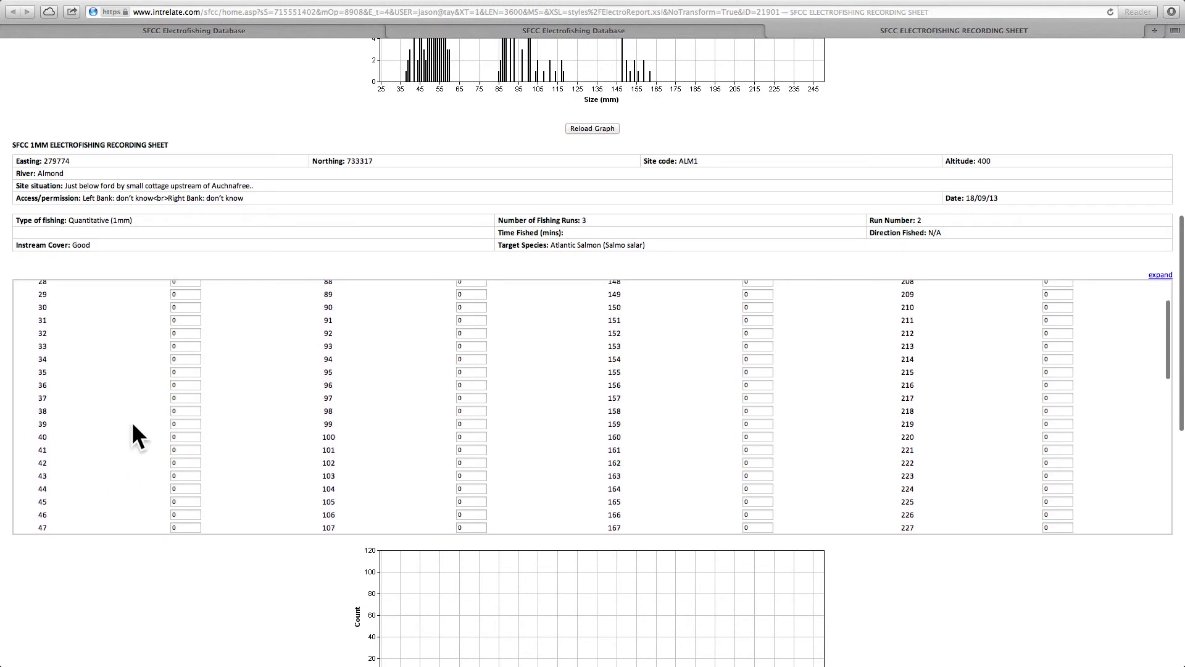
- Enter run 2's length counts, redraw its histogram, then select run 3's 139 mm count
click(186, 574)
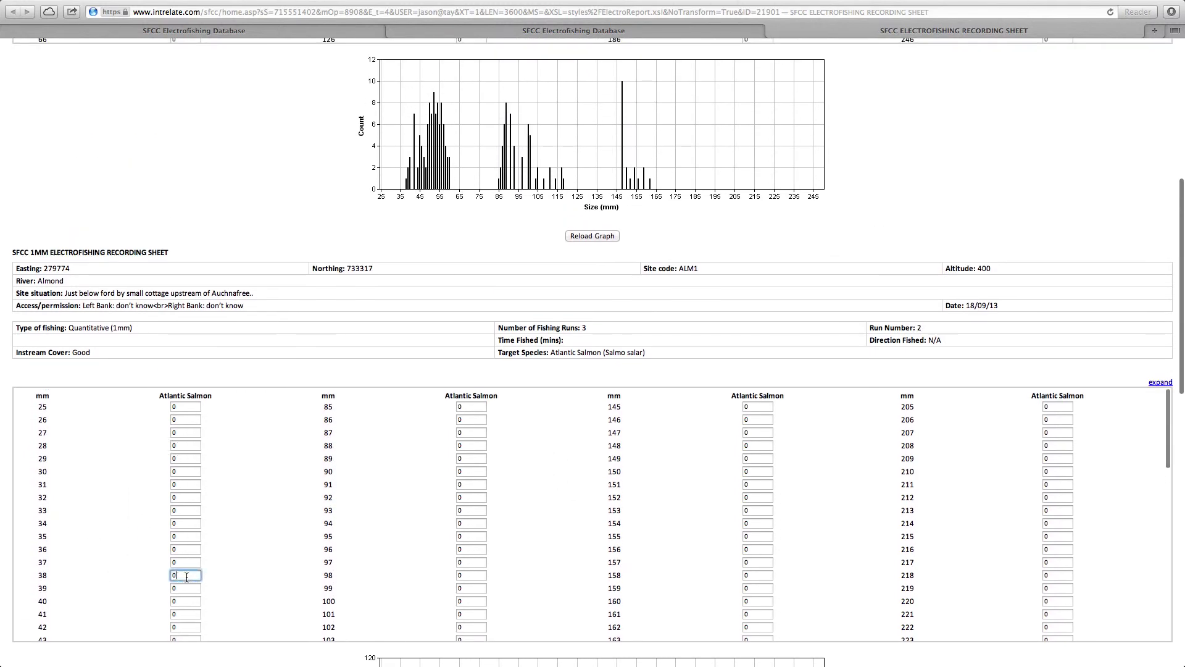
scroll(482, 476, down, 4)
scroll(899, 546, down, 5)
click(591, 567)
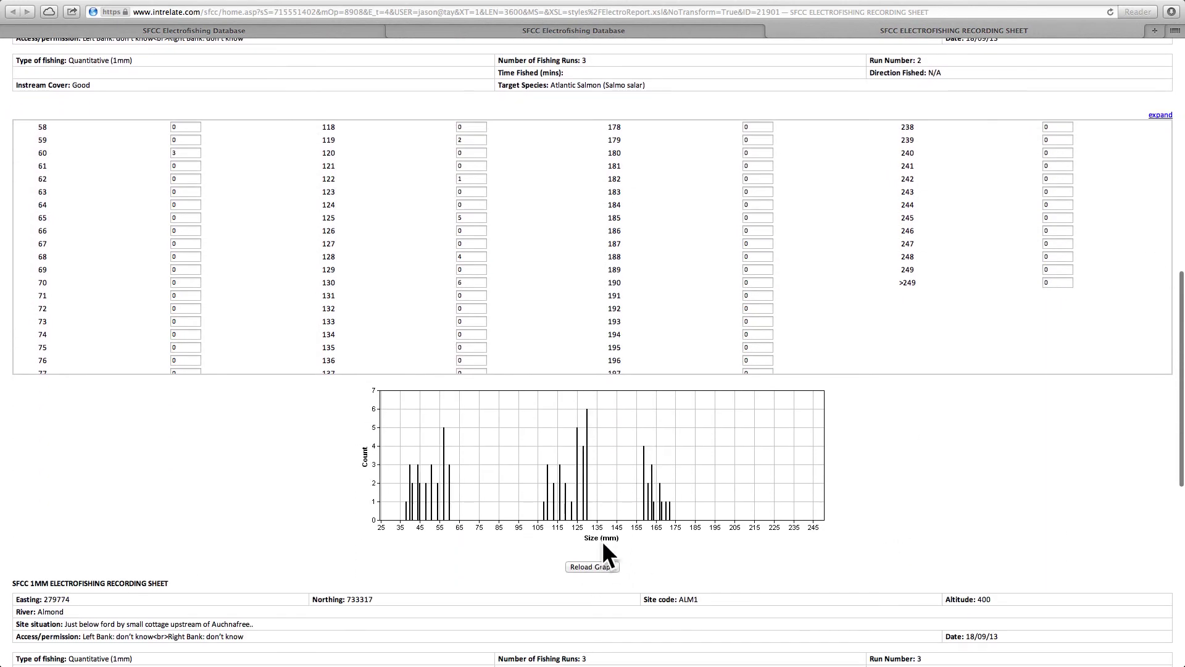
scroll(858, 525, down, 6)
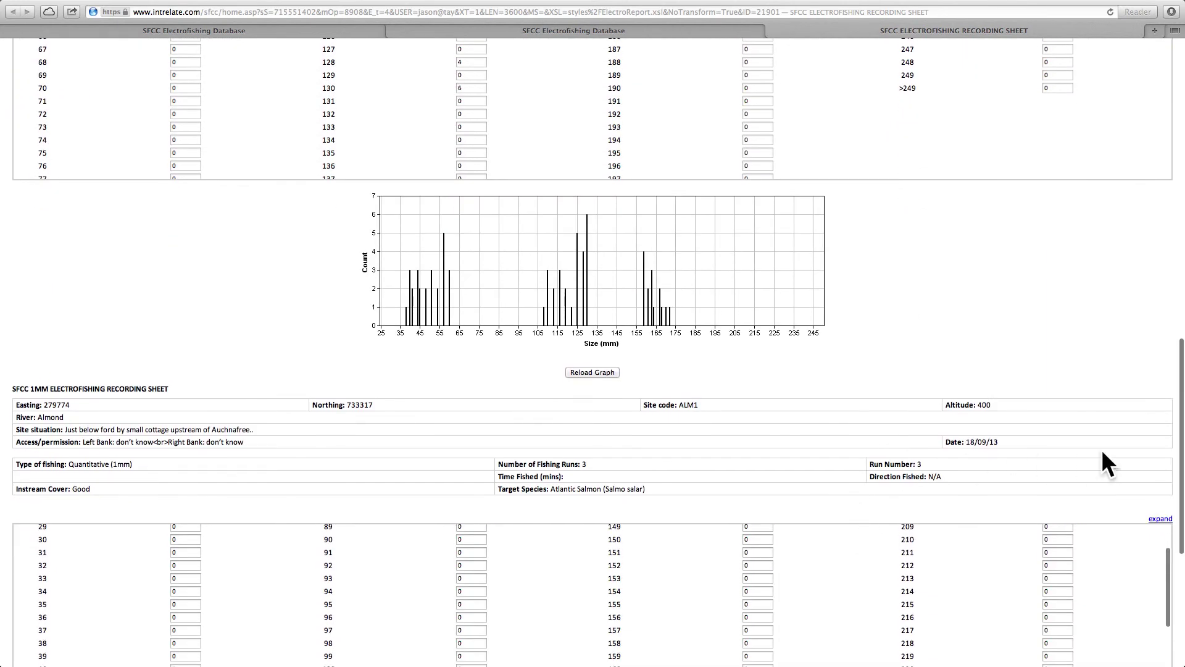
scroll(1101, 450, down, 2)
scroll(1124, 460, down, 5)
scroll(1058, 331, down, 5)
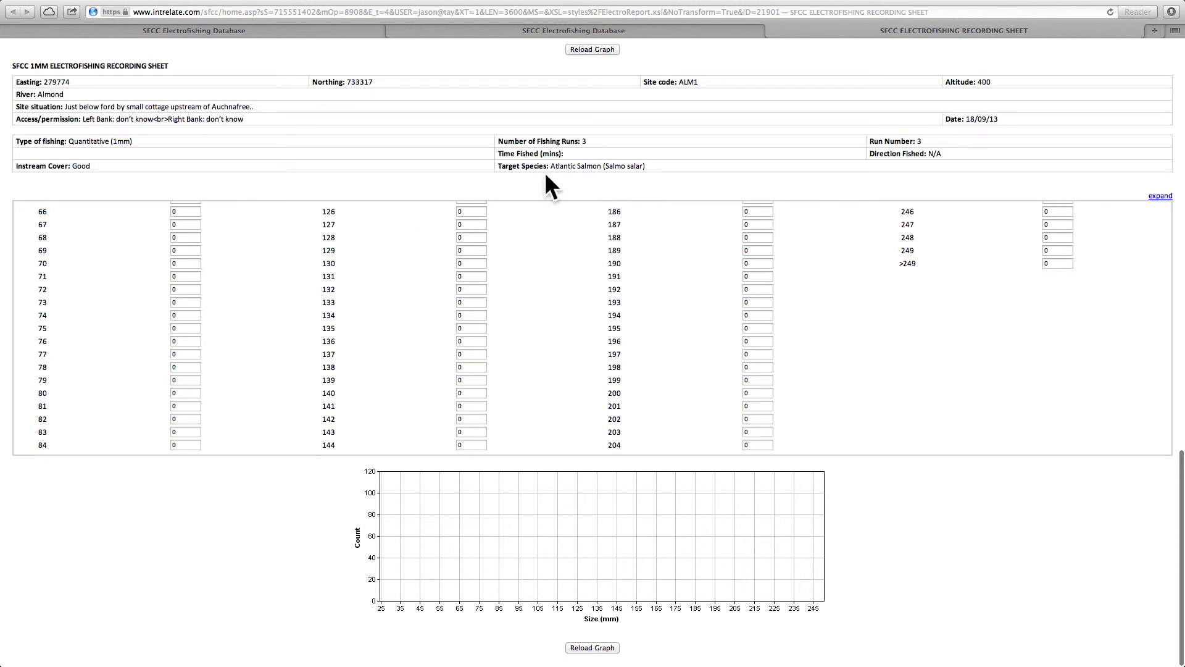
click(464, 378)
scroll(770, 389, up, 20)
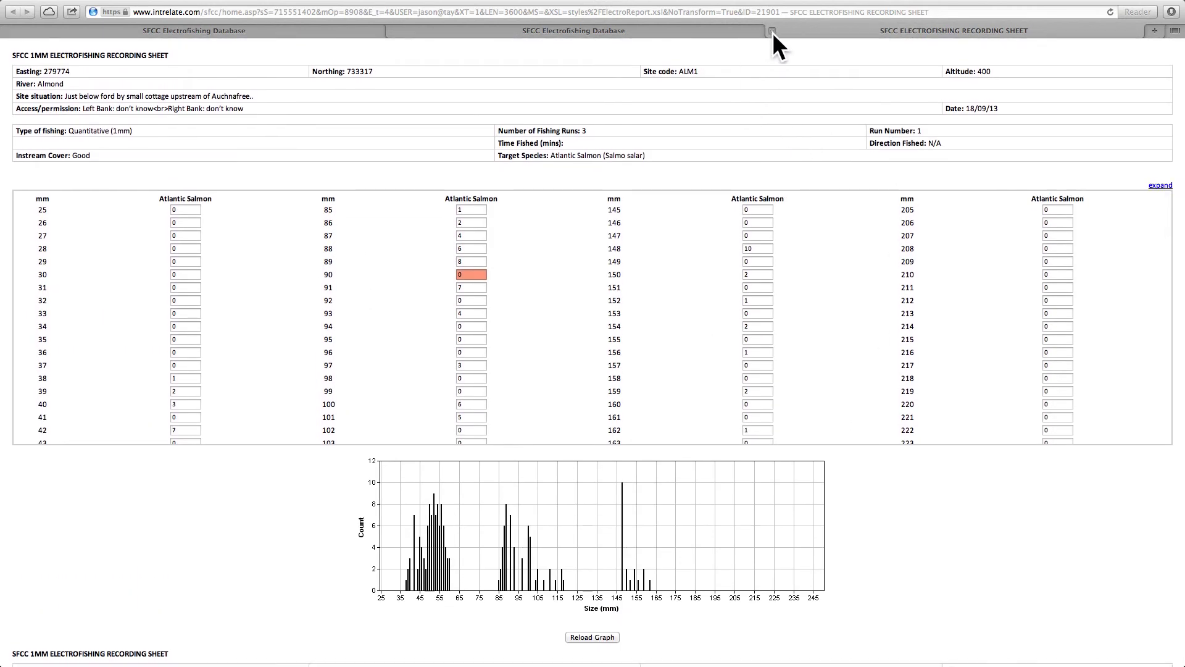
- Close the recording sheet and open Individual Fish Measurement records from the wizard's Fish Measurement step
click(772, 31)
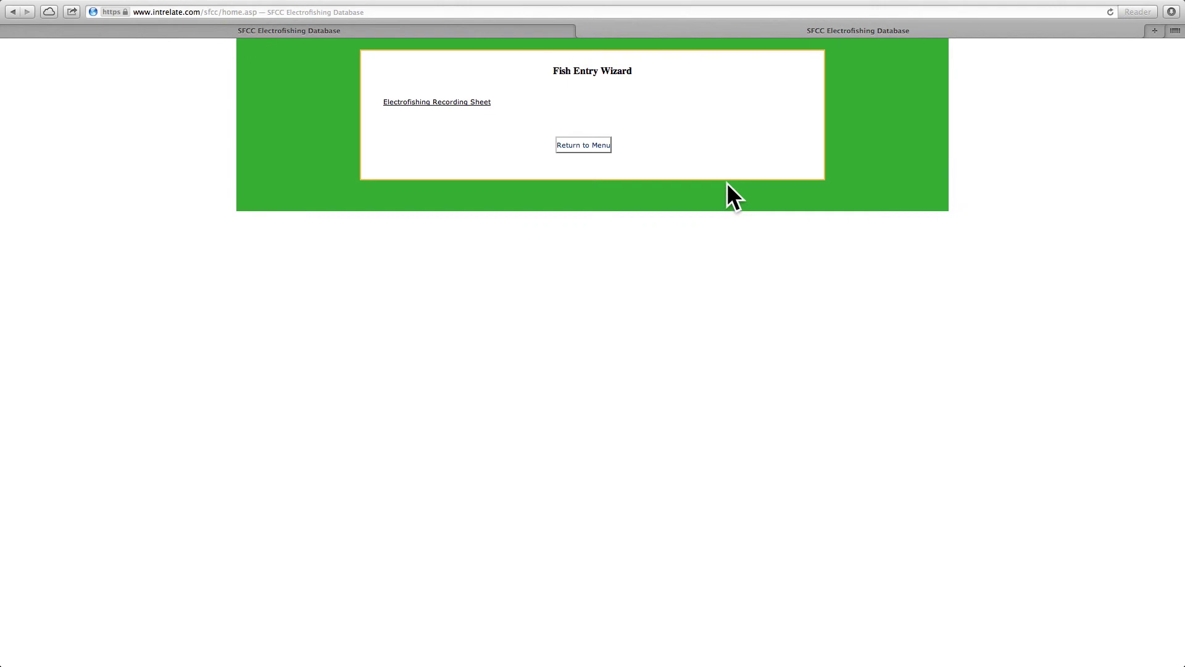
click(589, 145)
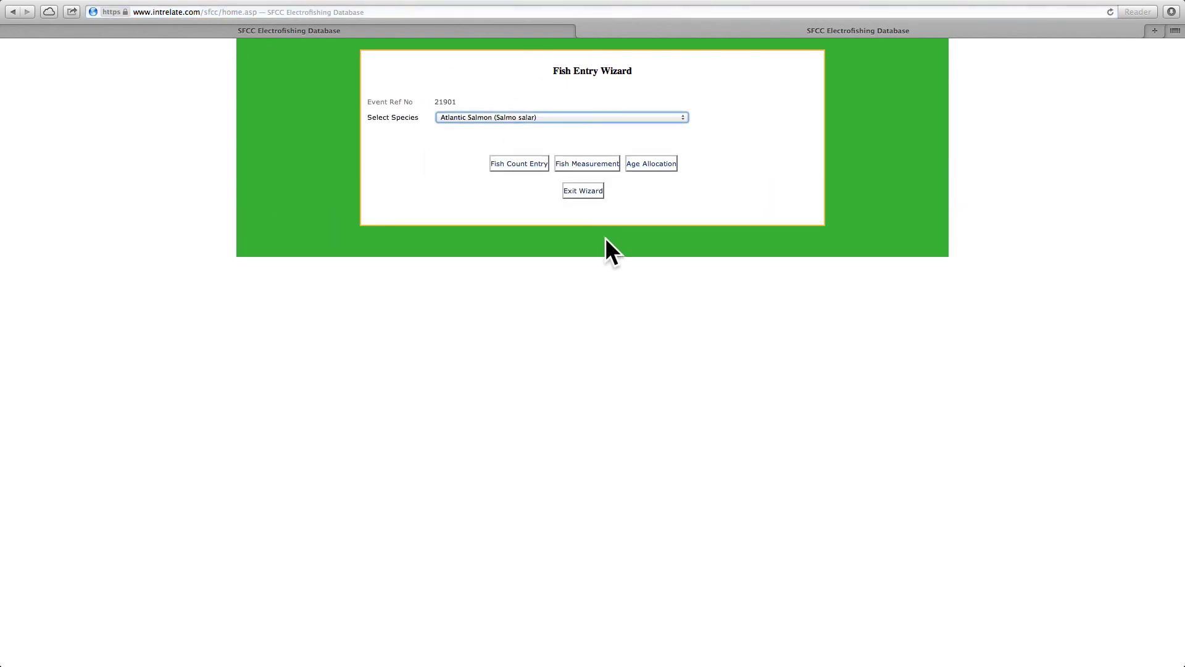
click(579, 160)
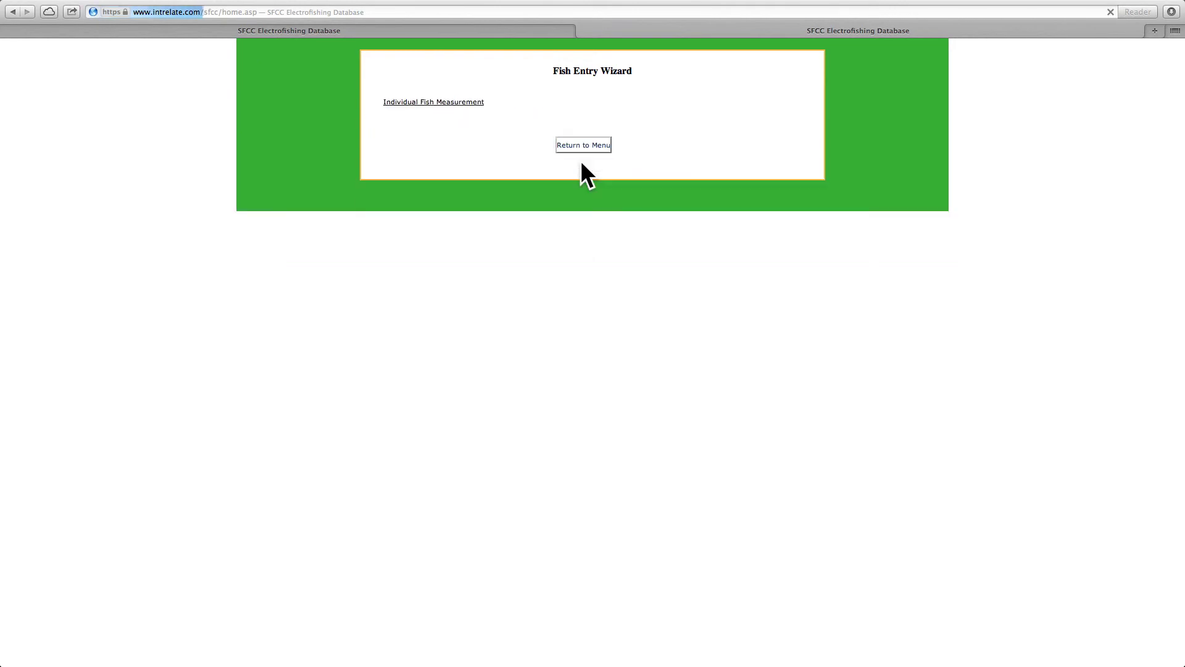
click(429, 103)
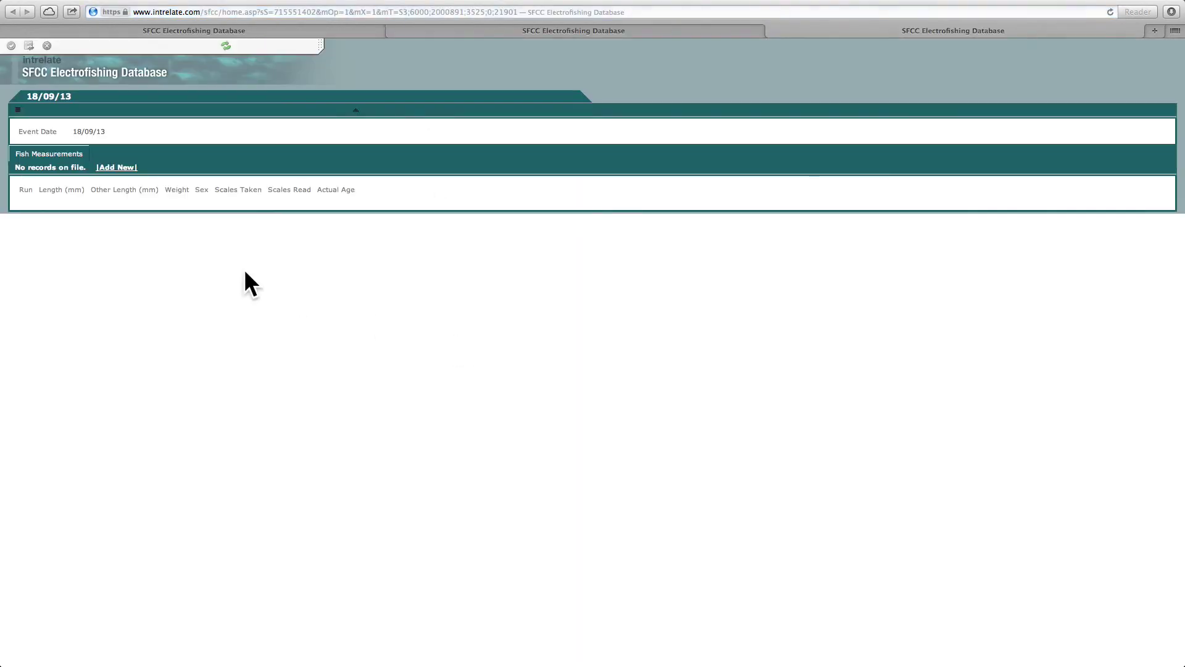
- Add a run-1 salmon of 63 mm, scales taken and read, aged 0+, and save
click(121, 168)
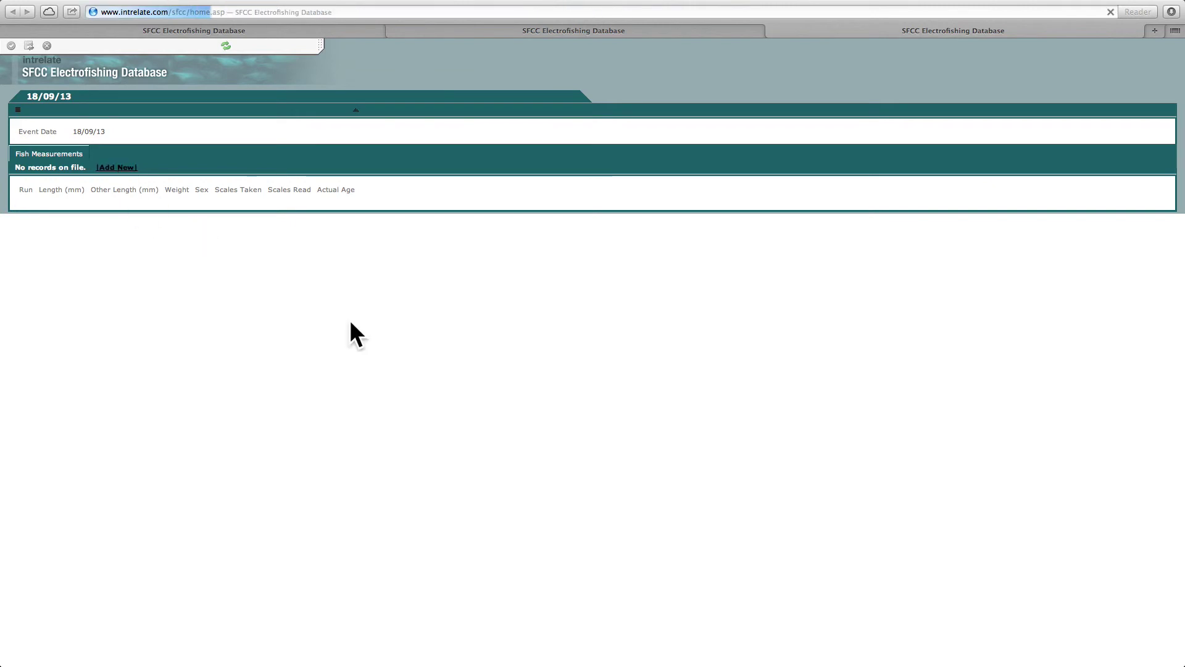
click(101, 192)
click(117, 212)
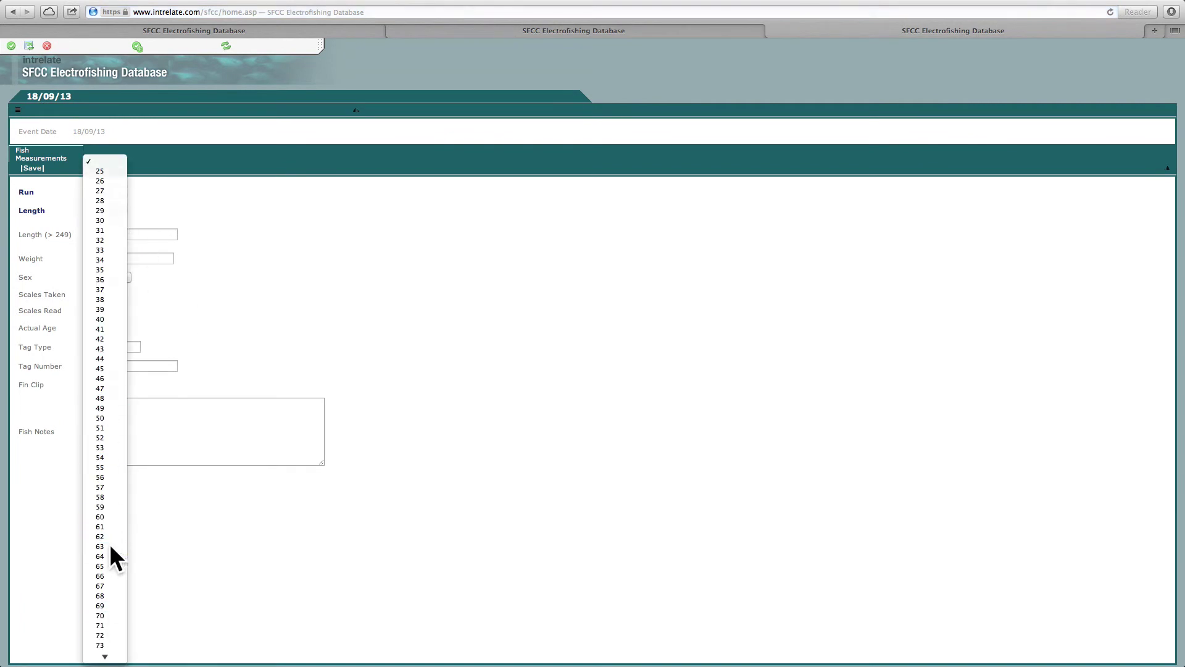
click(109, 547)
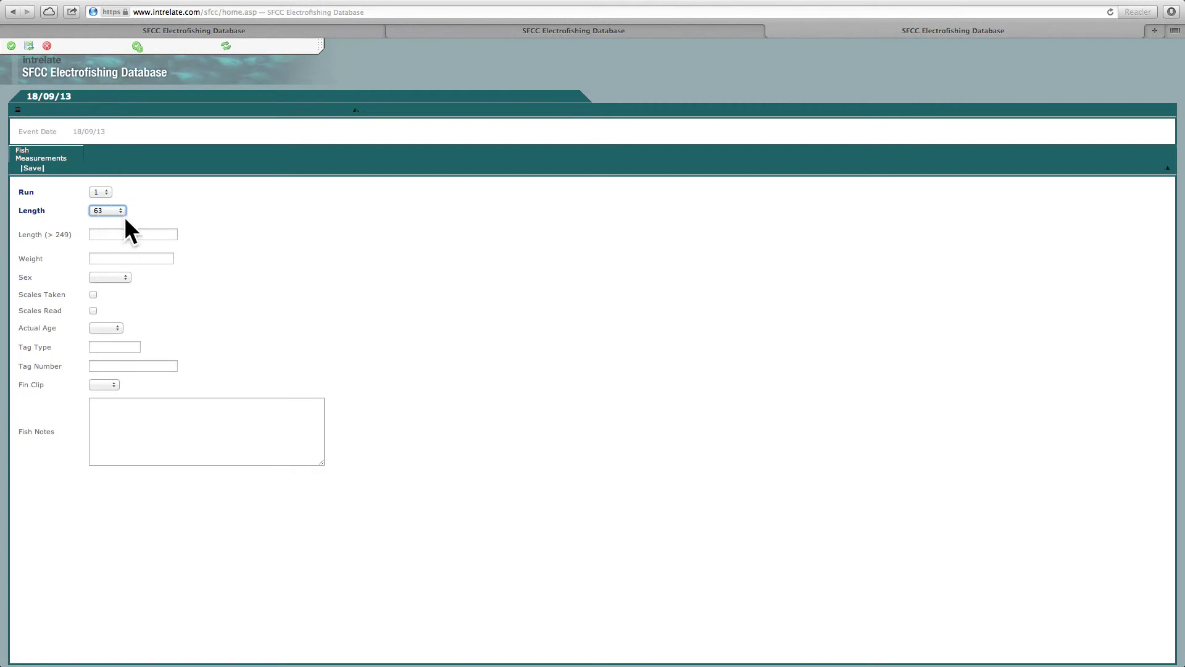
click(121, 278)
key(Escape)
click(93, 294)
click(93, 310)
click(106, 329)
key(Down)
key(Return)
click(138, 46)
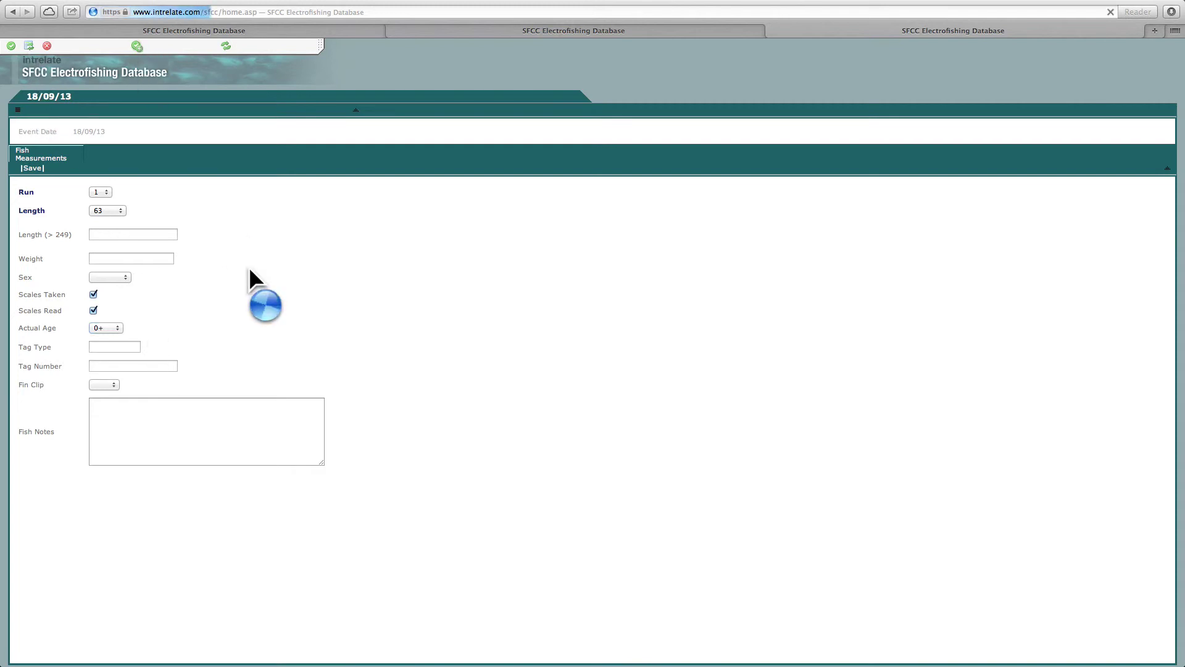
- Add a second run-1 salmon of 146 mm, scales taken and read, aged 2+, and save
click(102, 192)
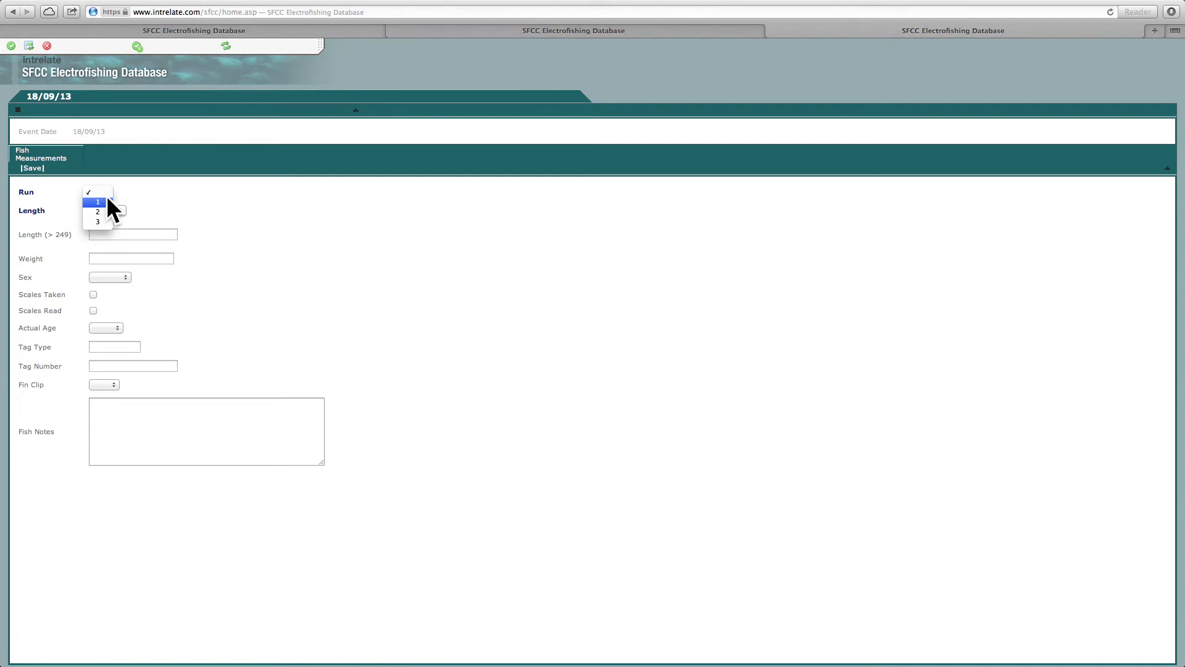
click(117, 223)
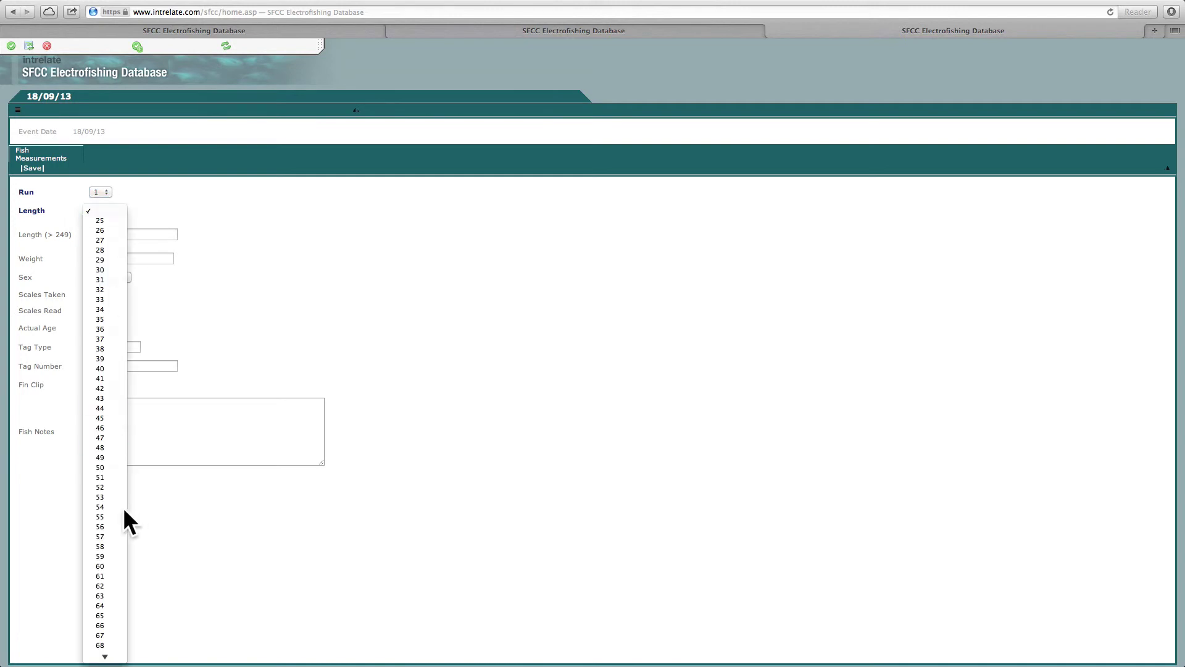
scroll(118, 530, down, 10)
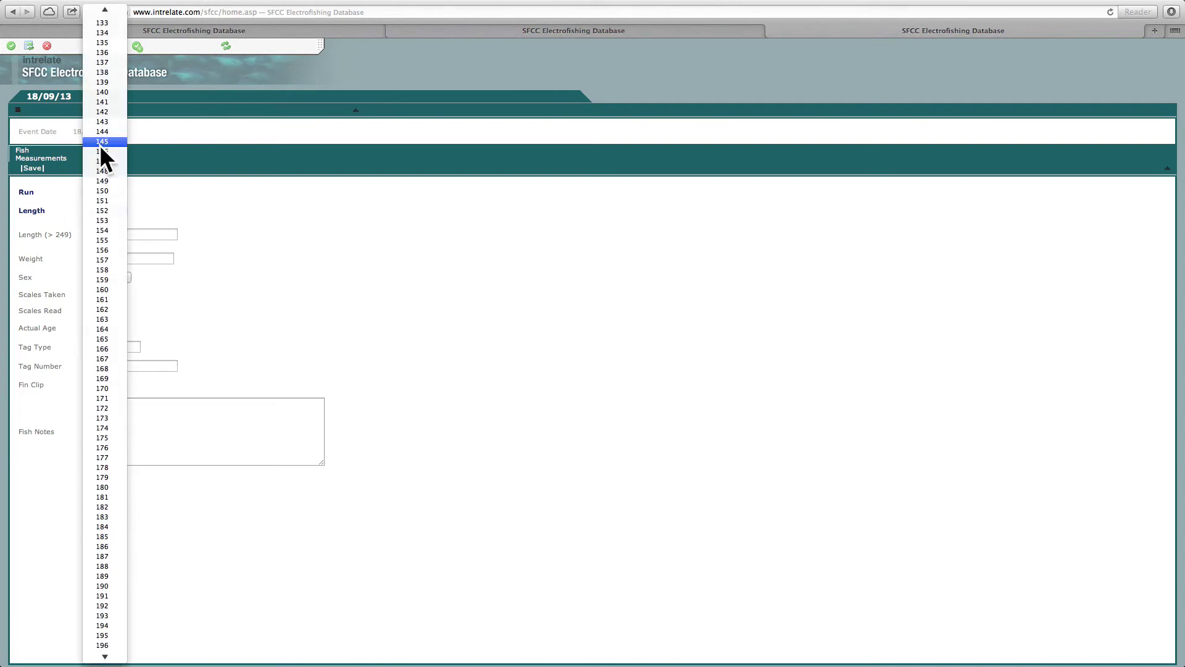
click(103, 151)
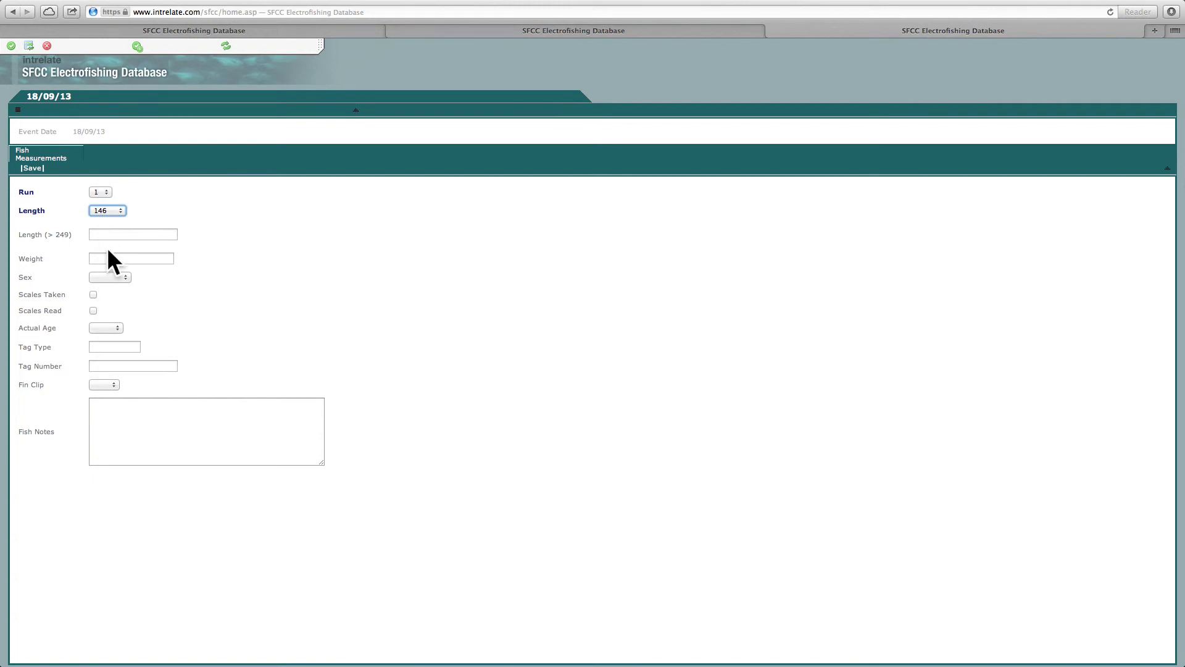
click(93, 295)
click(94, 310)
click(99, 328)
click(113, 355)
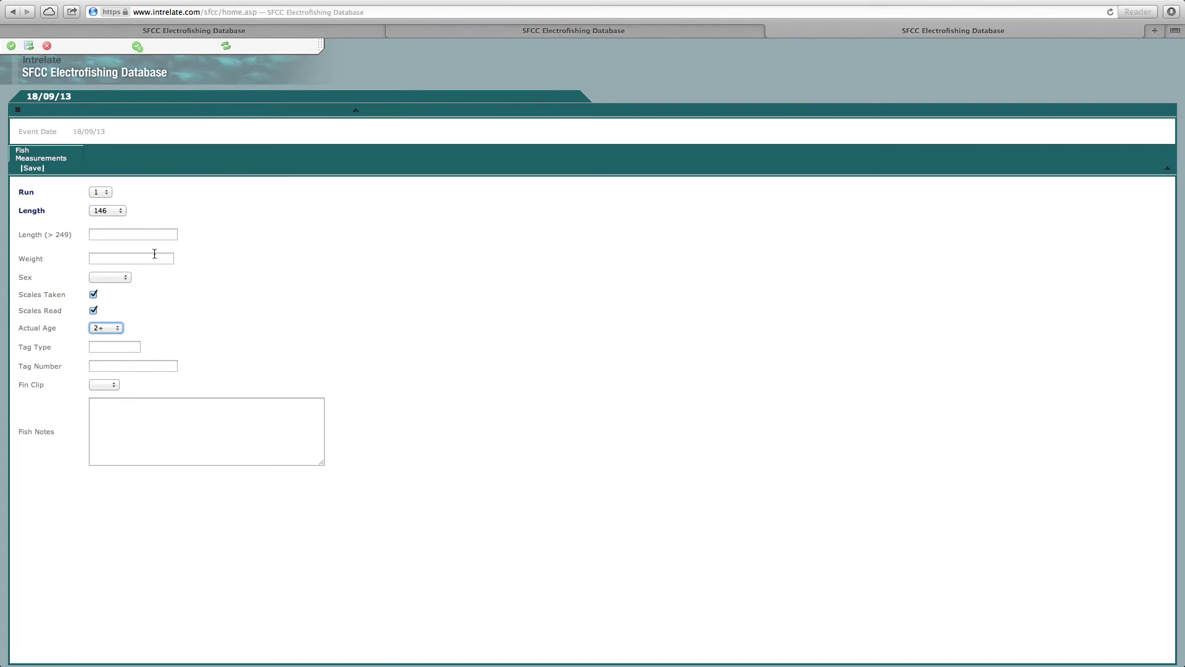
click(11, 46)
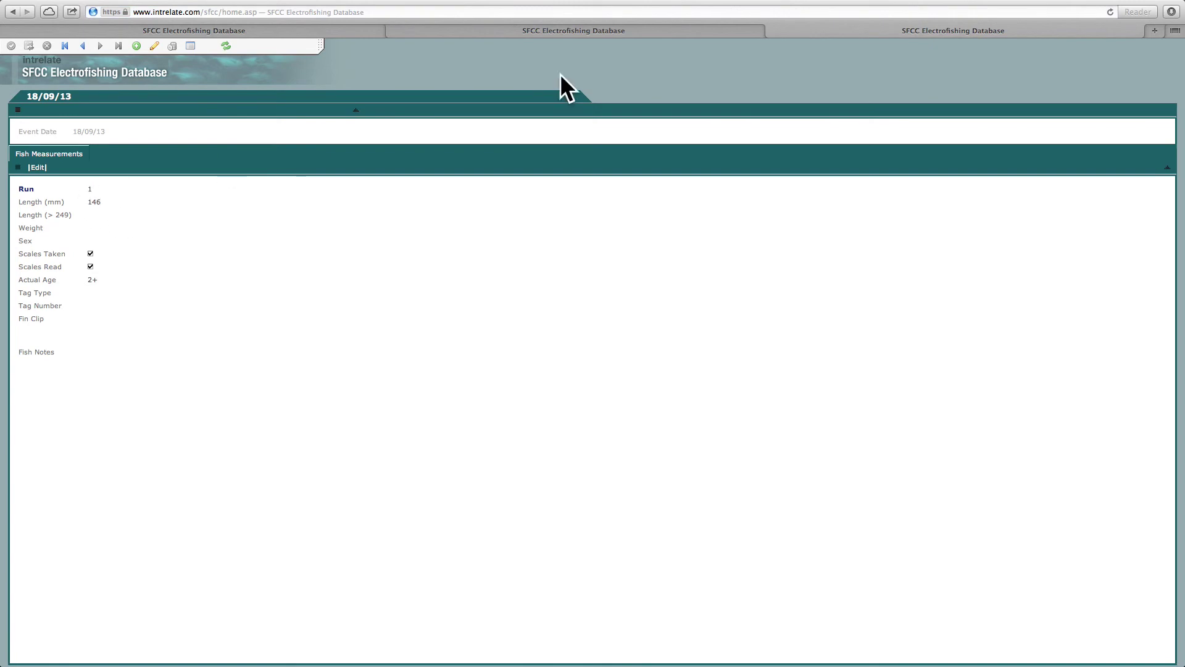
- Close the measurement record, choose Fine age allocation, and open the Age Allocation Report
click(728, 30)
click(793, 28)
click(770, 29)
click(588, 146)
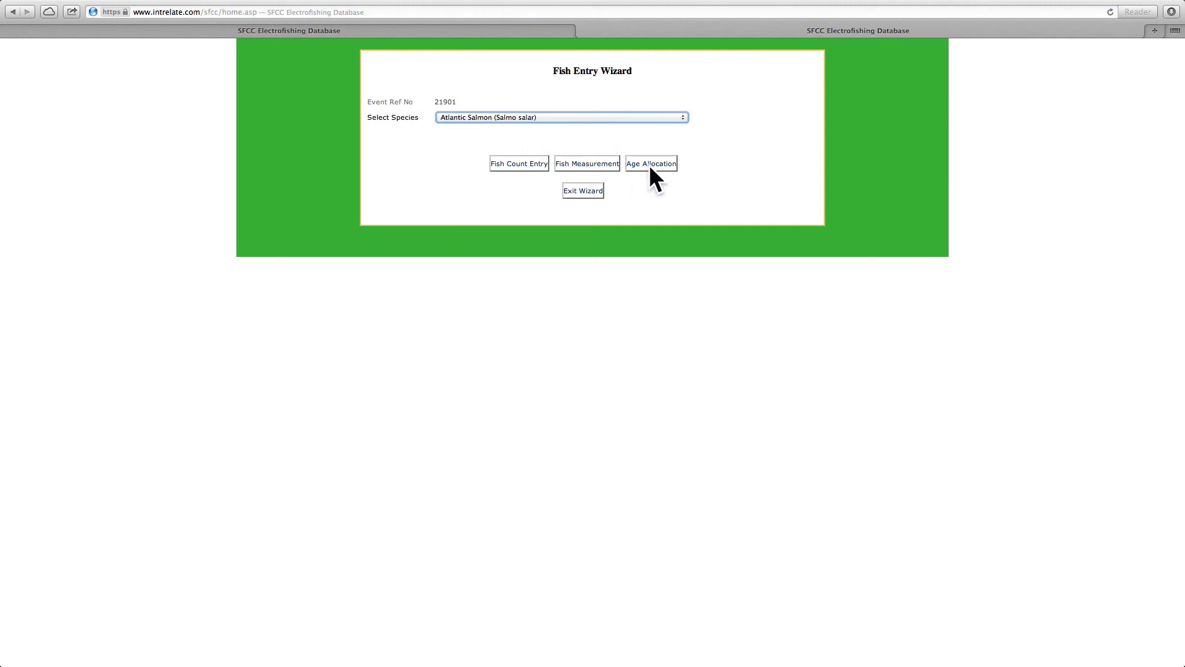
click(651, 166)
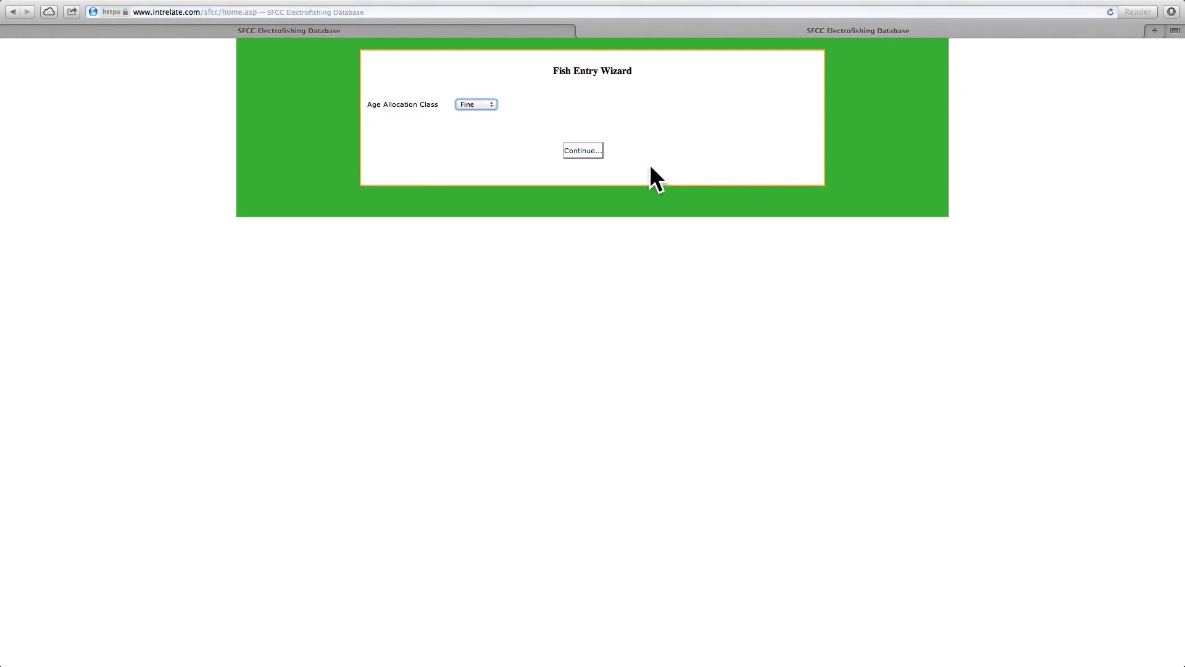
click(471, 105)
click(583, 150)
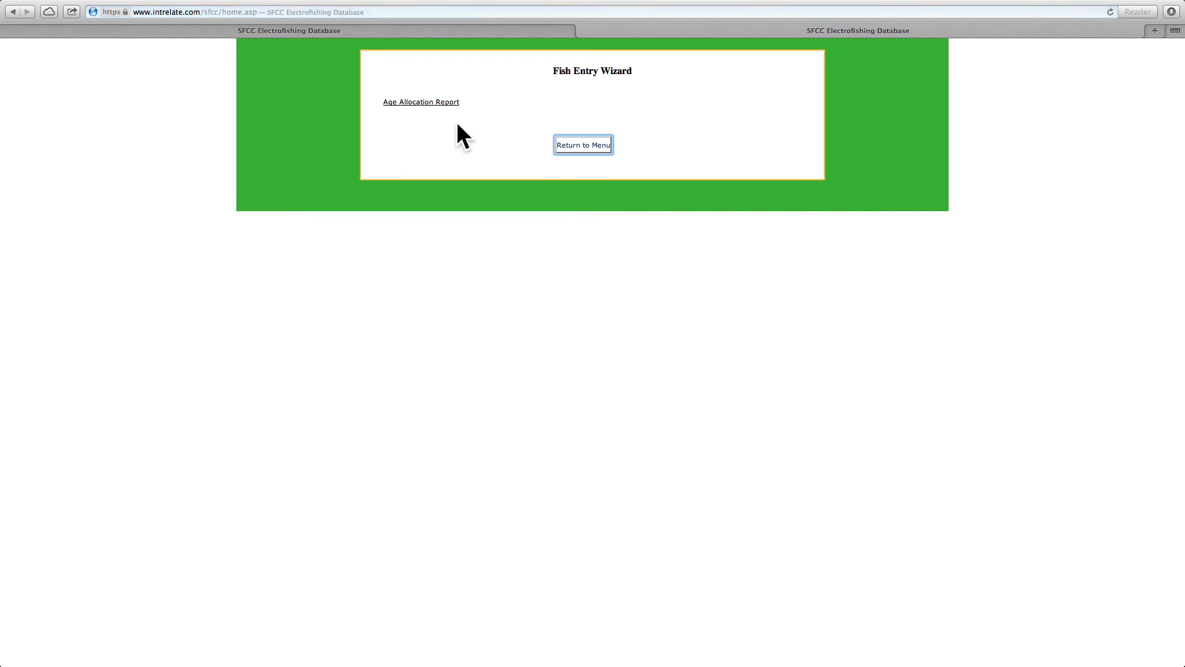
click(425, 102)
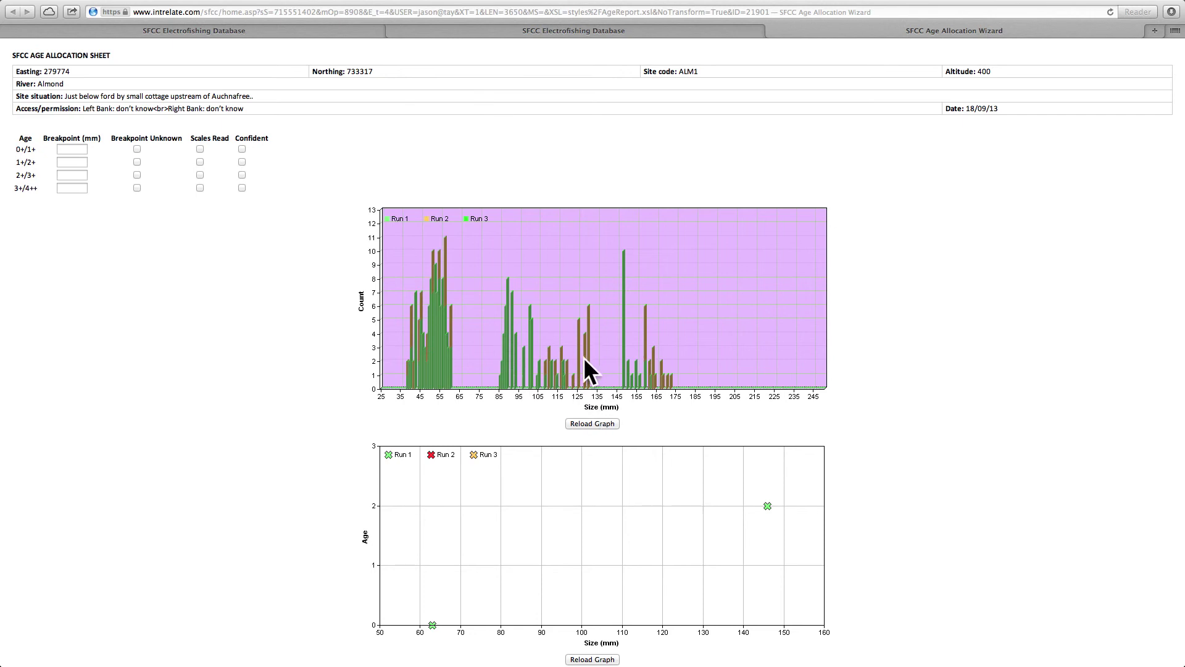
- Enter confident breakpoints of 65, 135 and 175 mm for 0+/1+, 1+/2+ and 2+/3+
click(78, 152)
text(65)
click(242, 148)
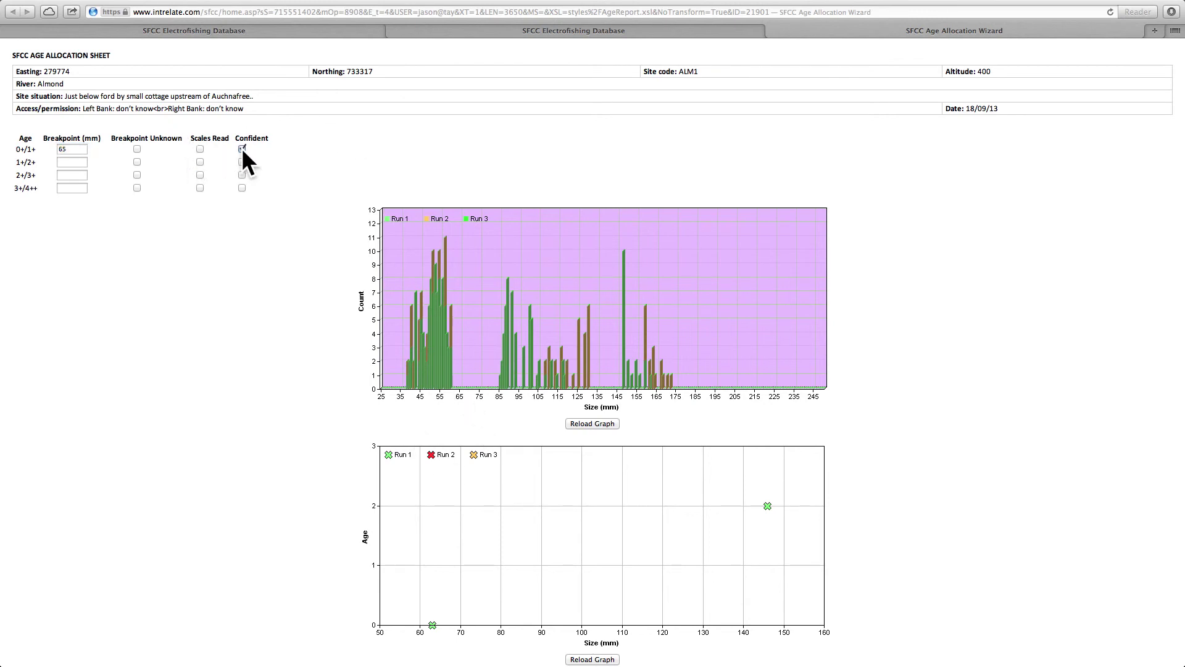
click(80, 162)
text(135)
click(242, 162)
text(175)
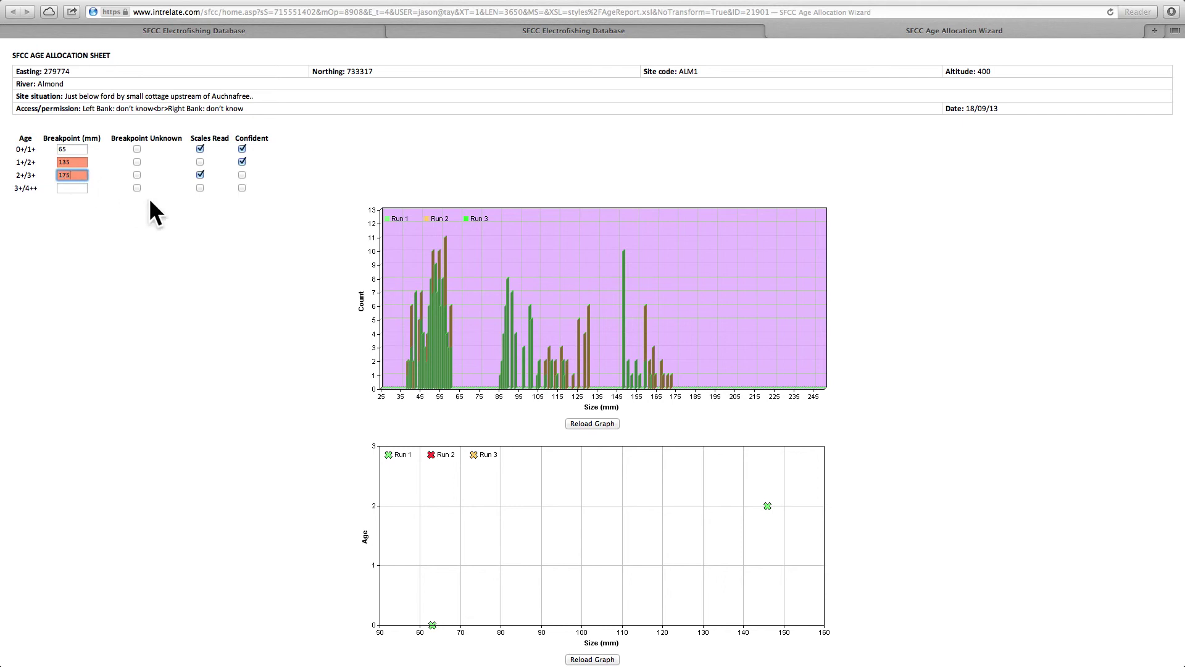
click(242, 175)
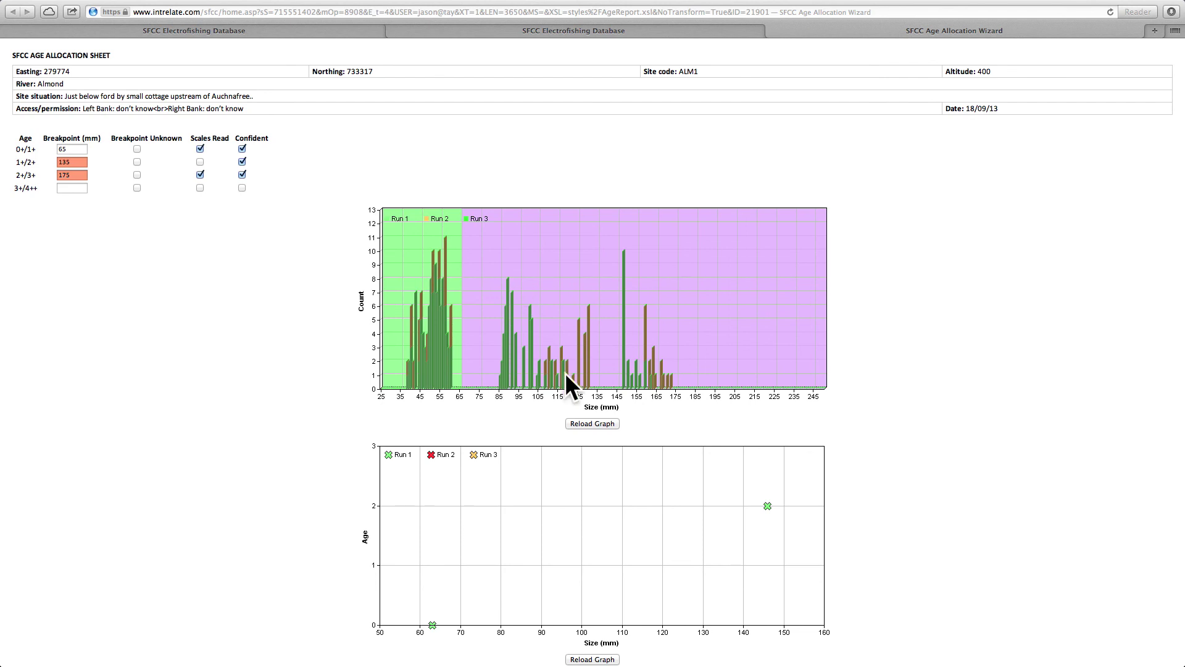
- Review the updated histogram and close the age allocation sheet
scroll(611, 374, down, 1)
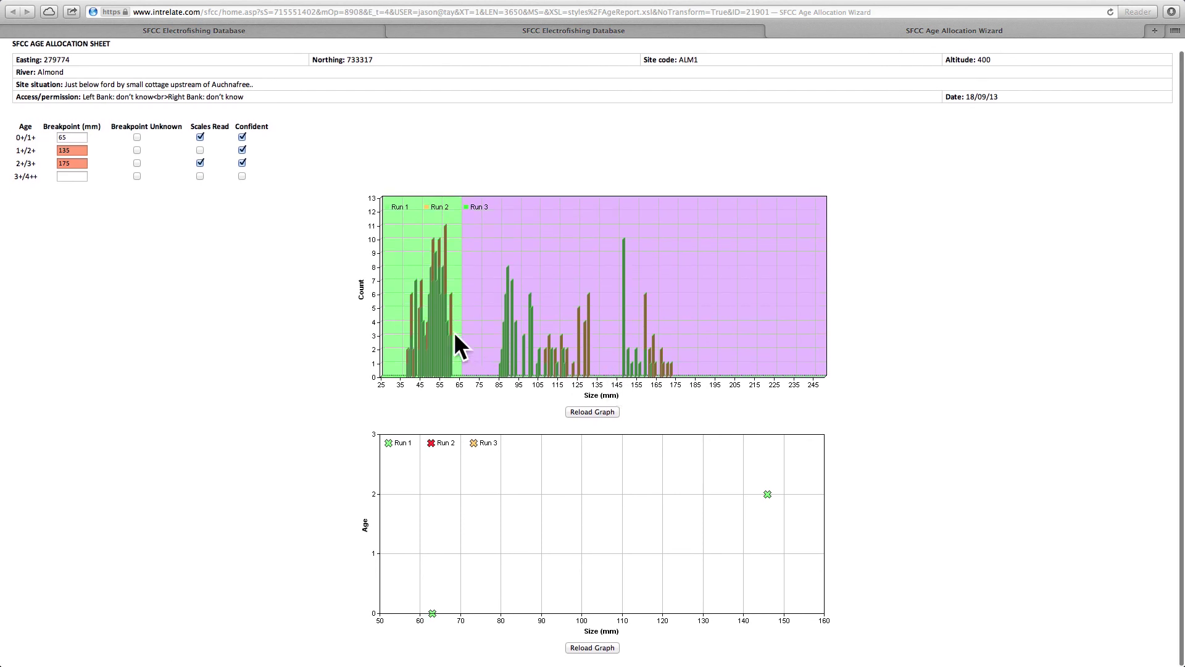
scroll(456, 333, up, 1)
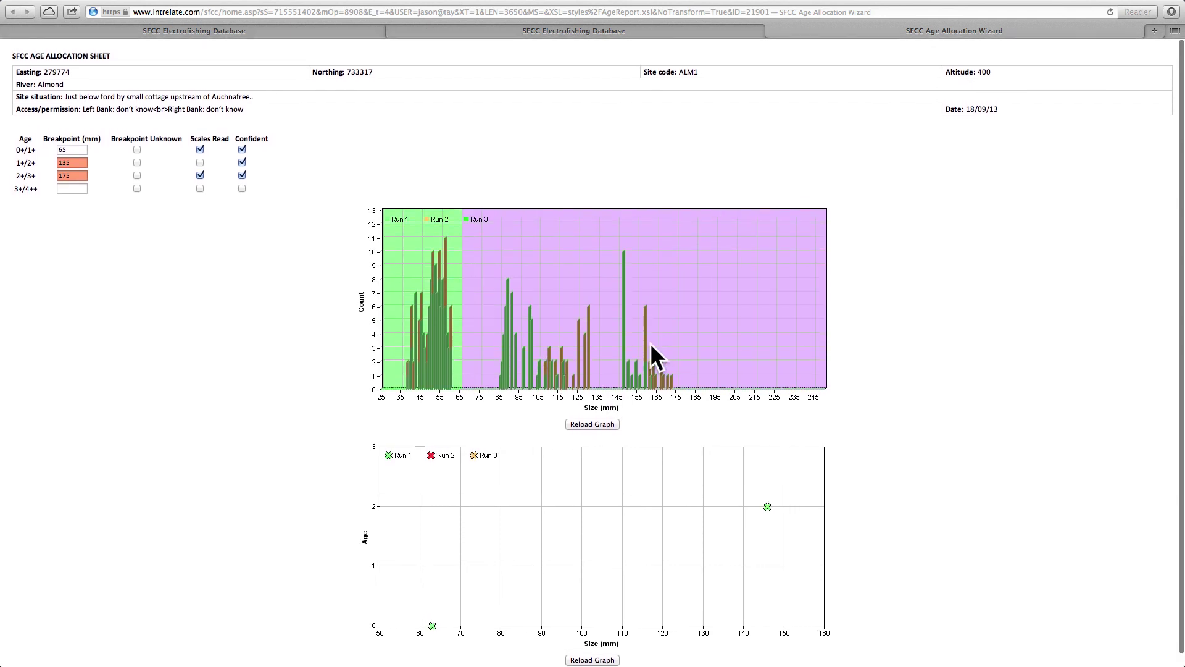
scroll(652, 341, down, 1)
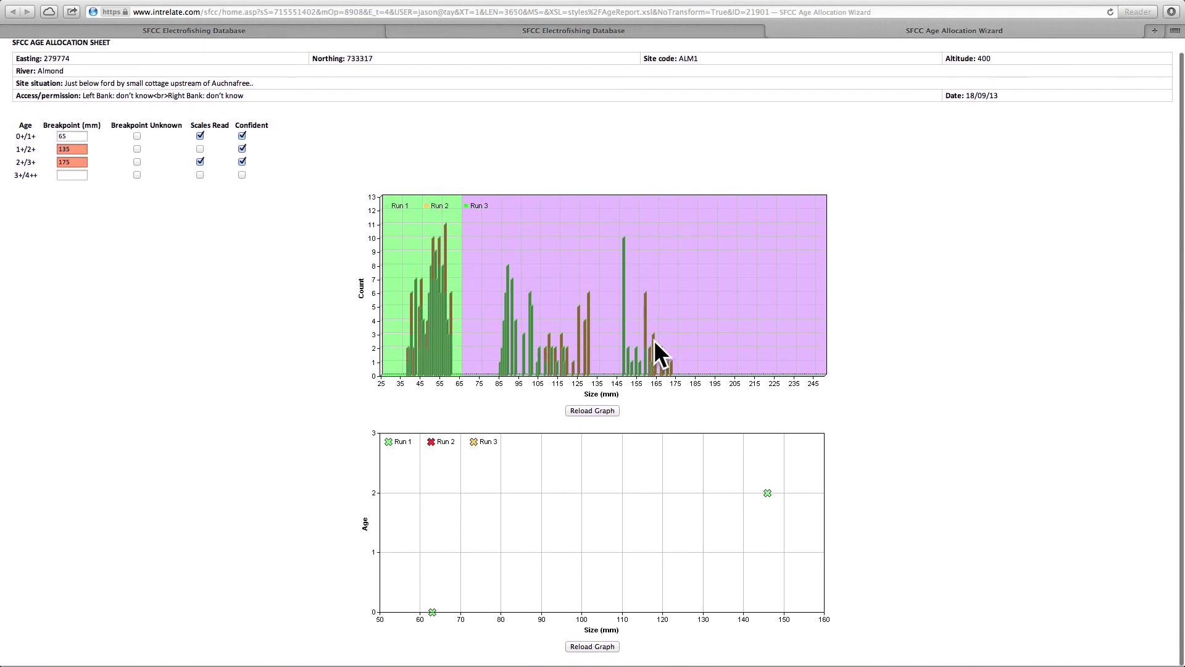
click(772, 32)
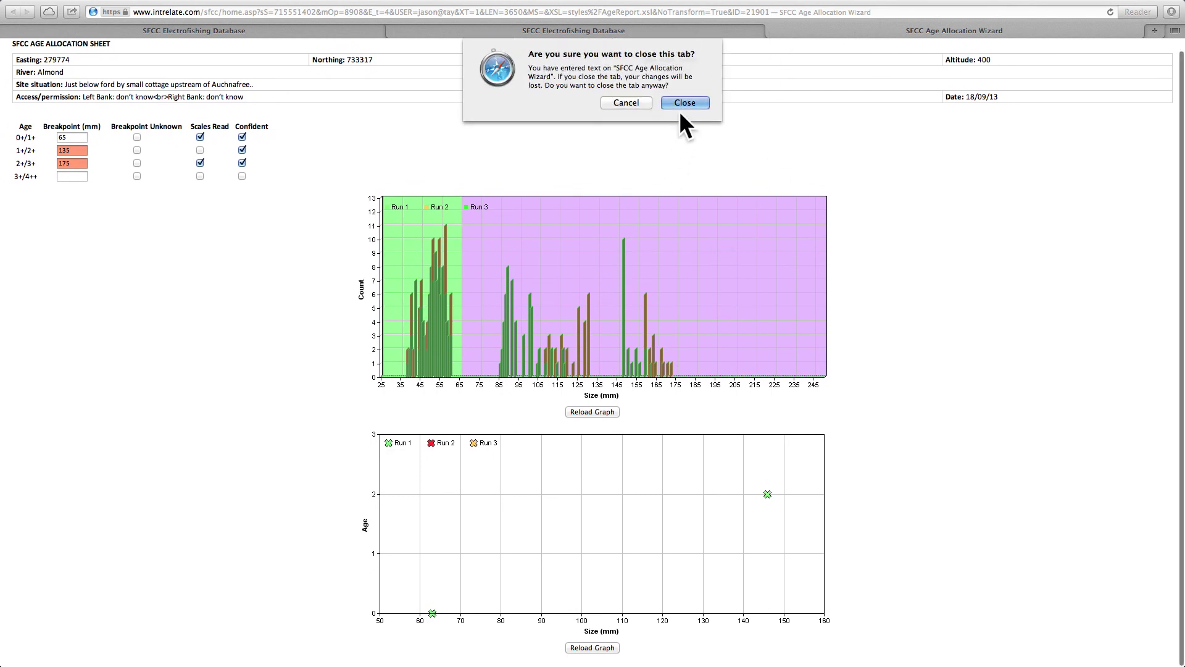
- Confirm closing, select Brown Trout (Sea Trout) on the wizard menu, exit the wizard, and view incomplete events
click(685, 103)
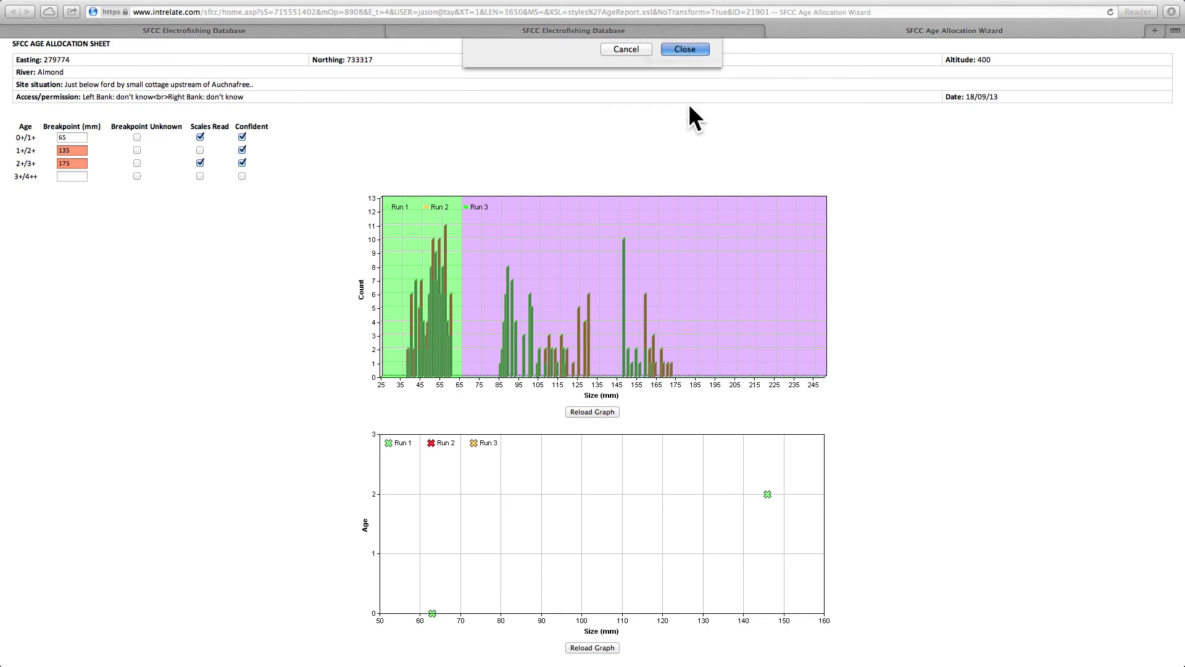
click(580, 144)
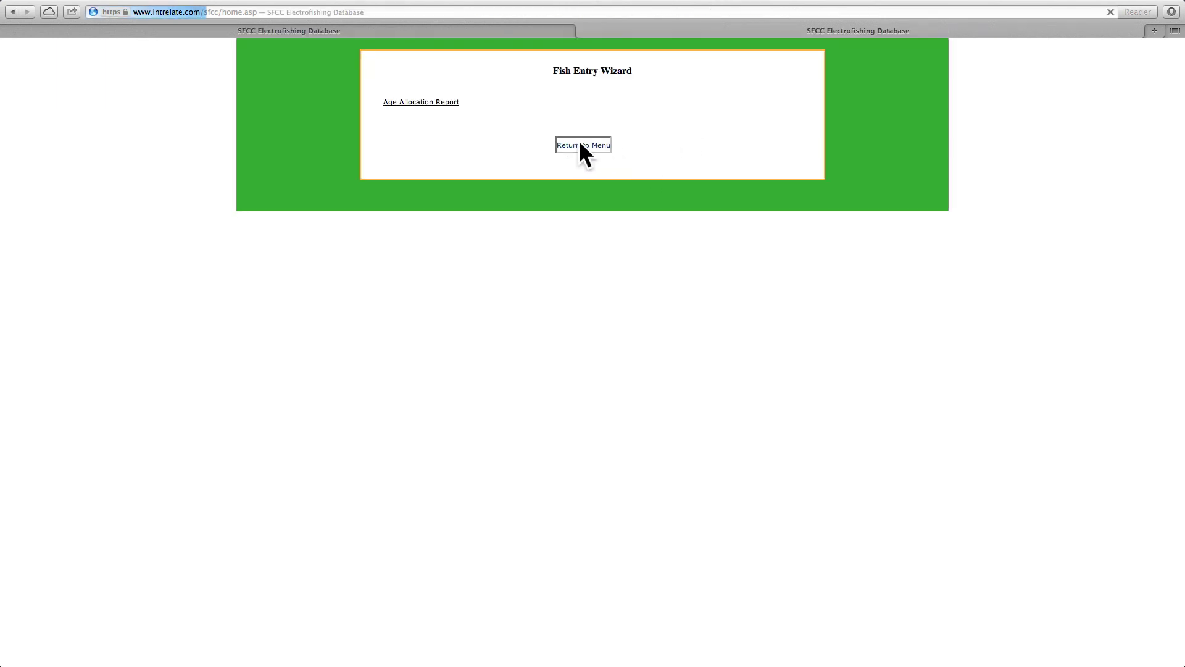
click(558, 120)
click(555, 128)
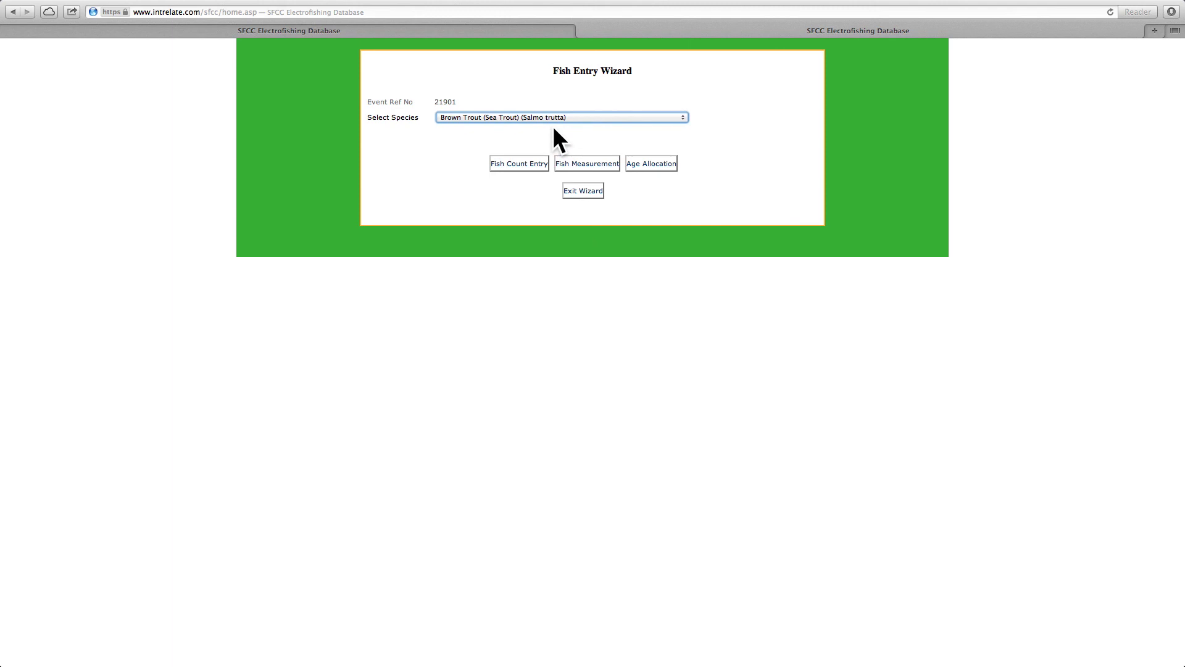
click(574, 192)
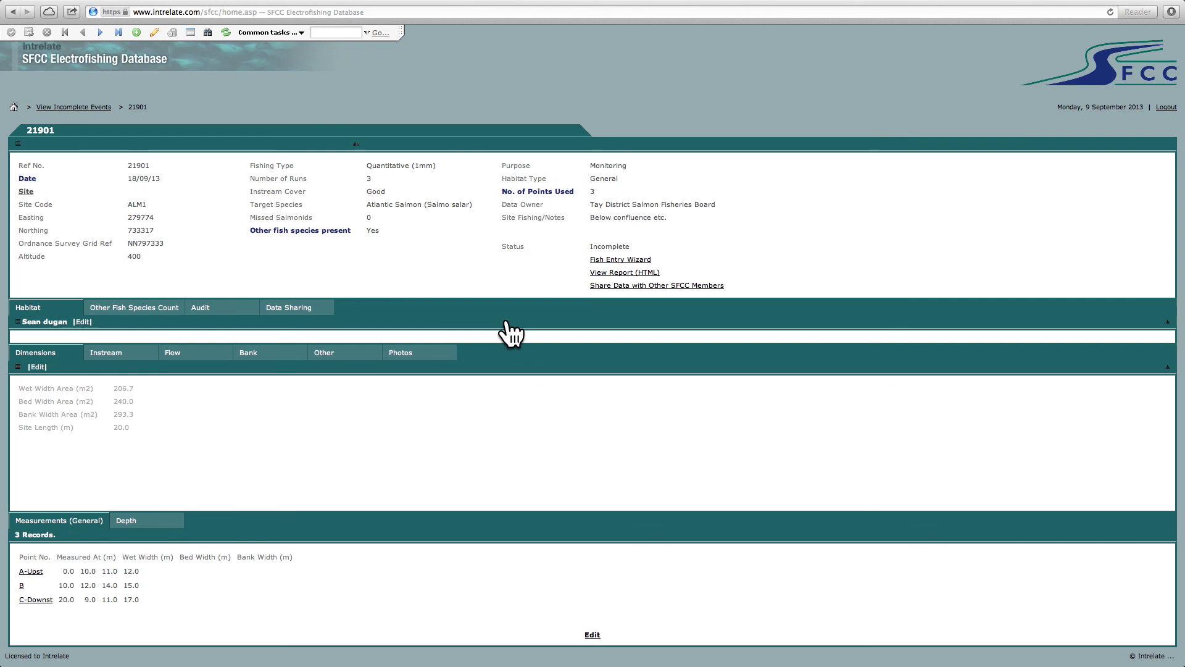
click(89, 107)
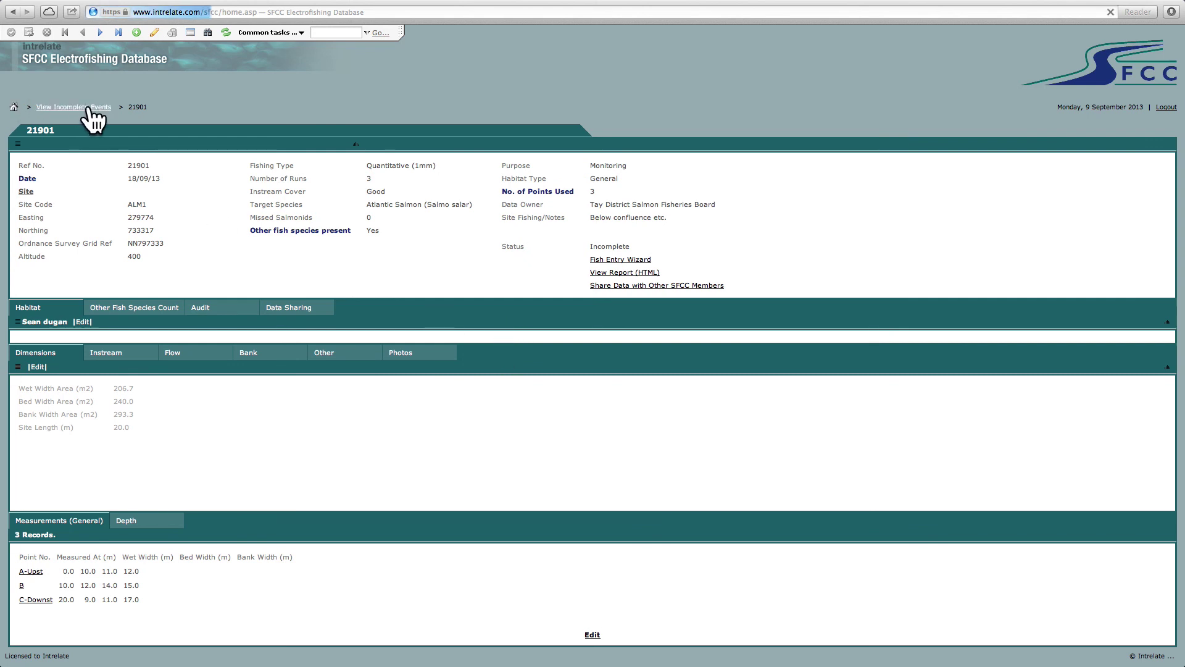